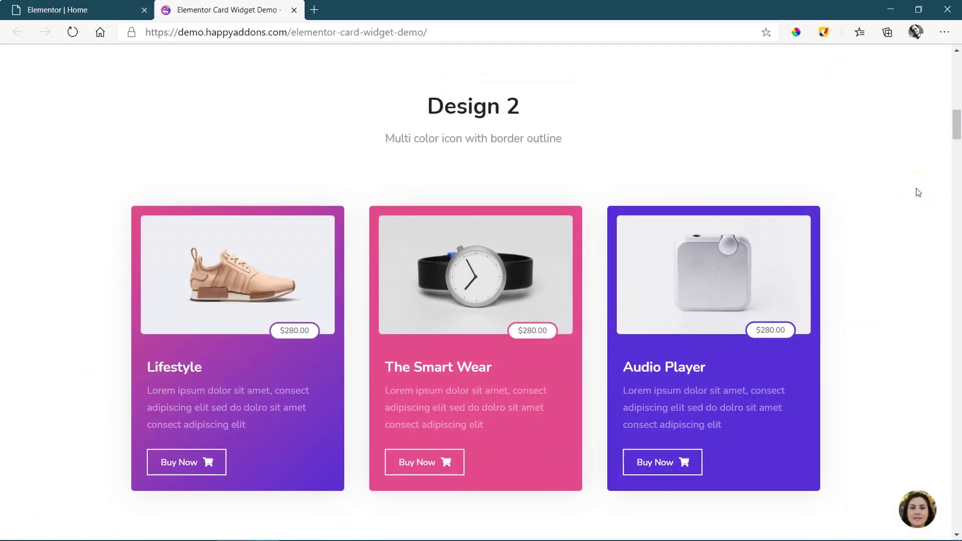
Browse the sample card designs on the Elementor Card Widget demo page.
scroll(938, 189, "down", 15)
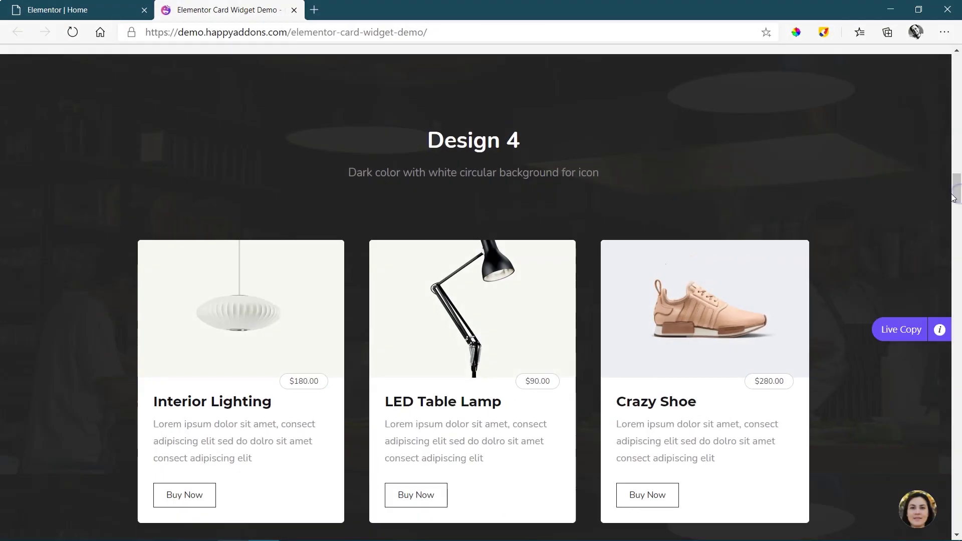
left_click_drag(954, 196, 958, 257)
left_click(909, 149)
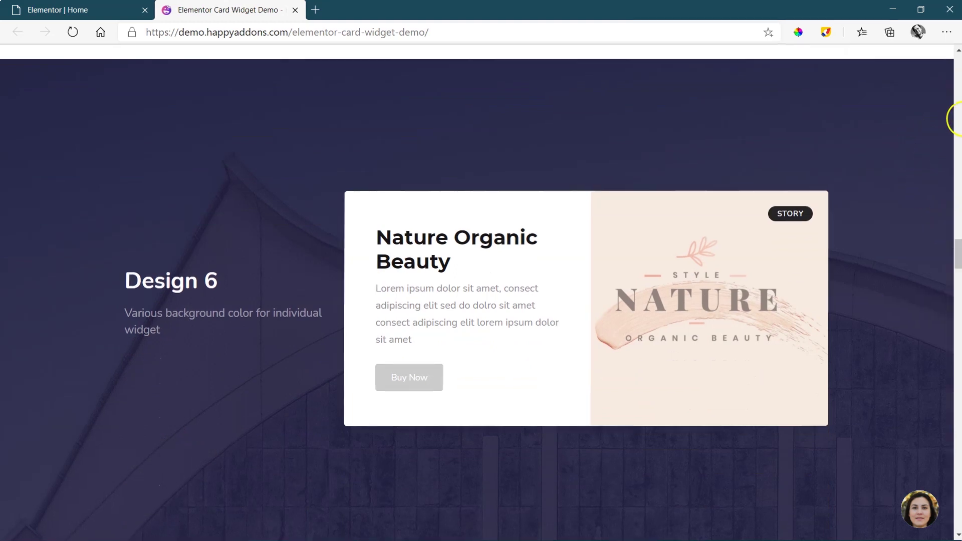
left_click(957, 303)
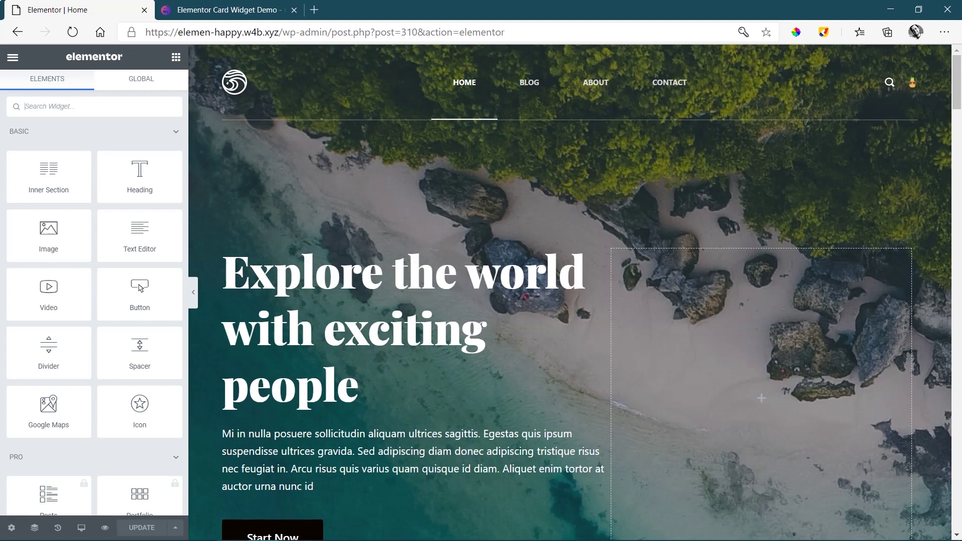
Insert a three-column section between the Popular Destinations heading and the destination cards.
left_click_drag(956, 85, 956, 150)
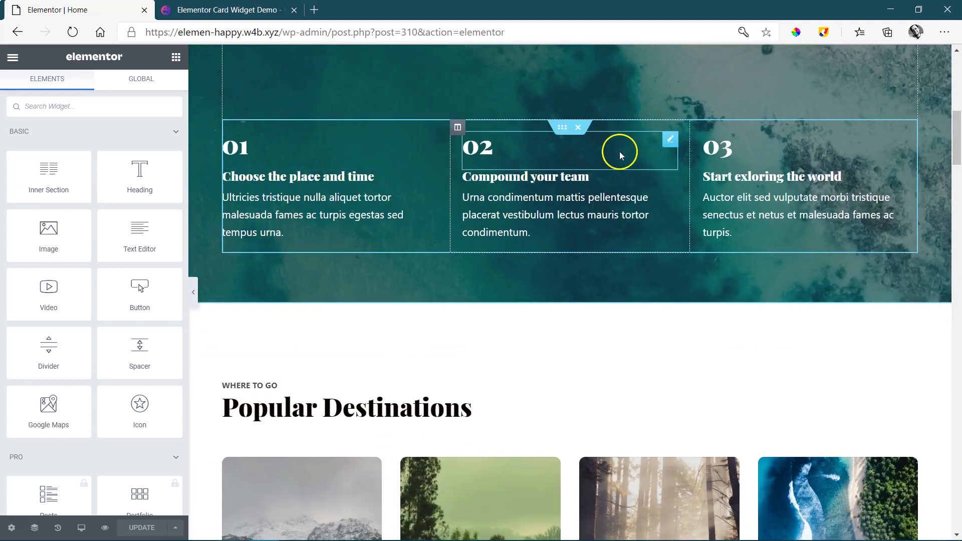
left_click_drag(958, 142, 958, 176)
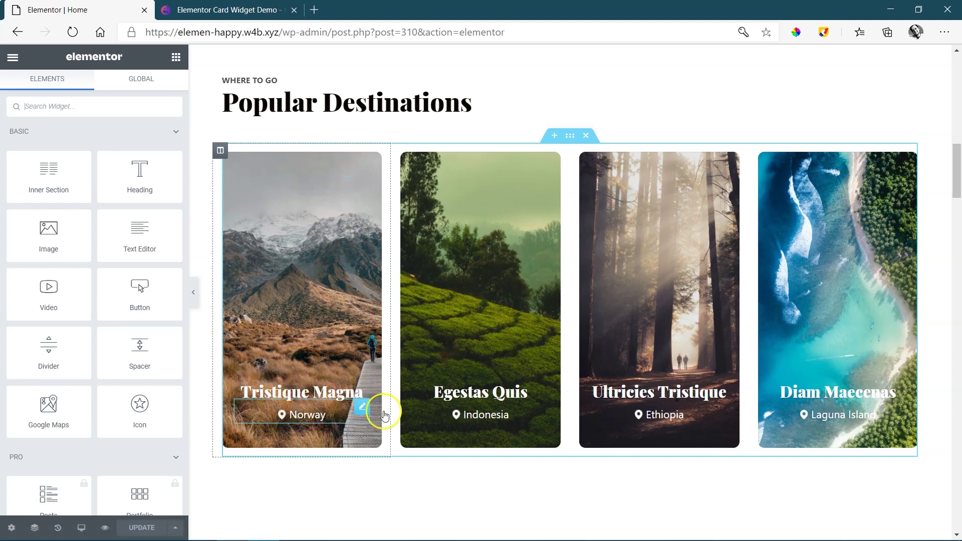
left_click_drag(957, 178, 958, 185)
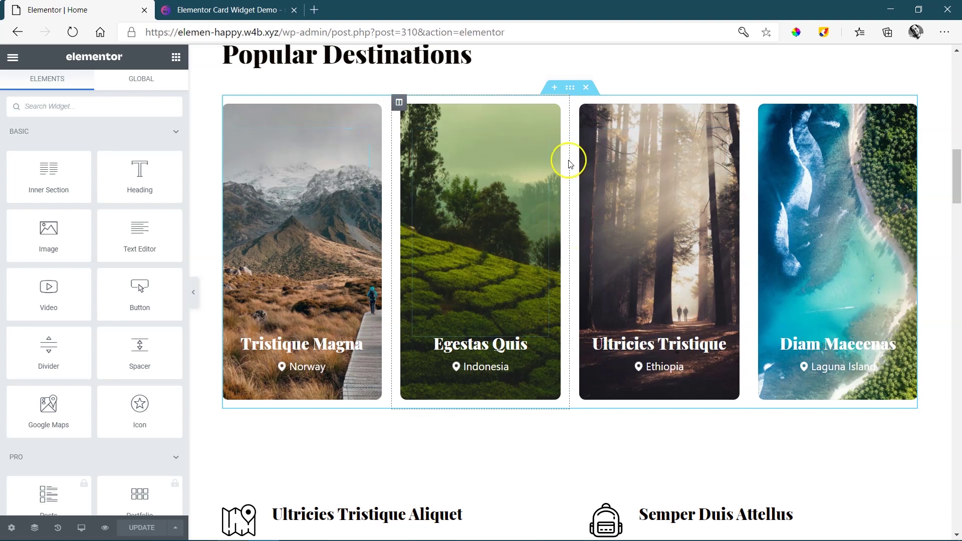
left_click(555, 87)
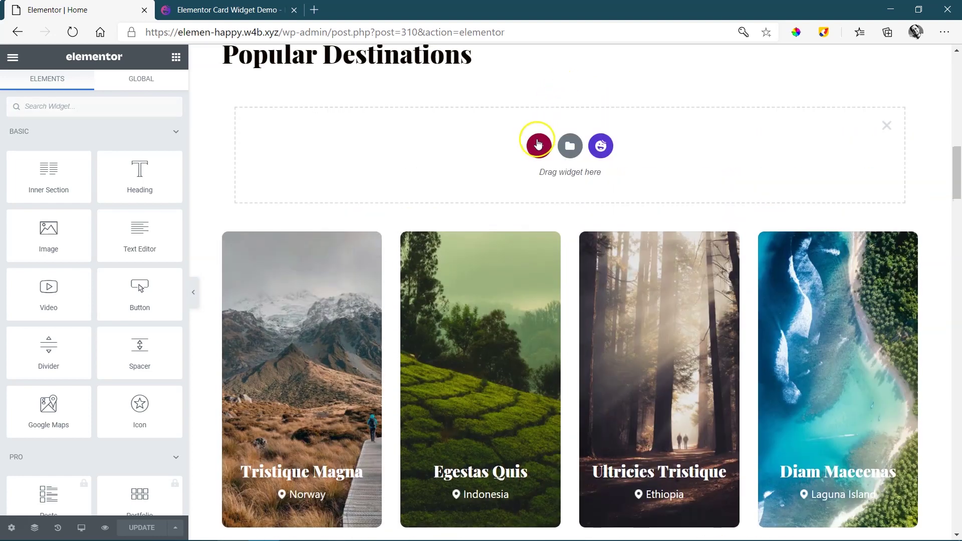
left_click(536, 143)
left_click(534, 171)
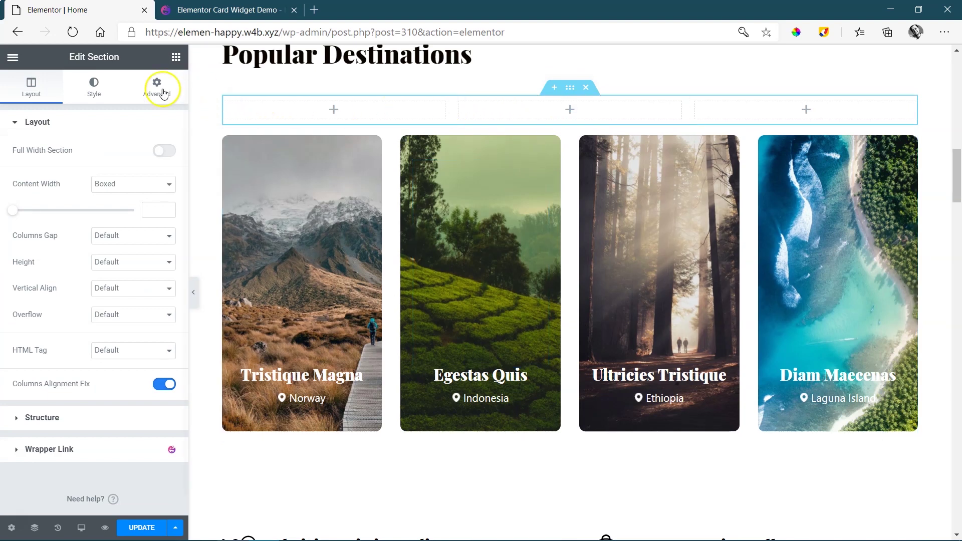
Find the Card widget and place it in the first column of the empty three-column section.
left_click(177, 58)
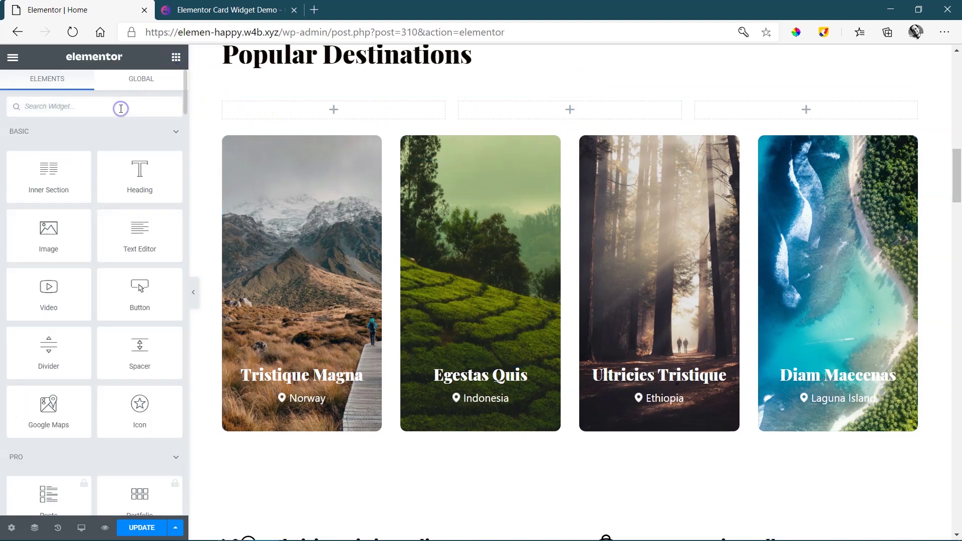
type("card")
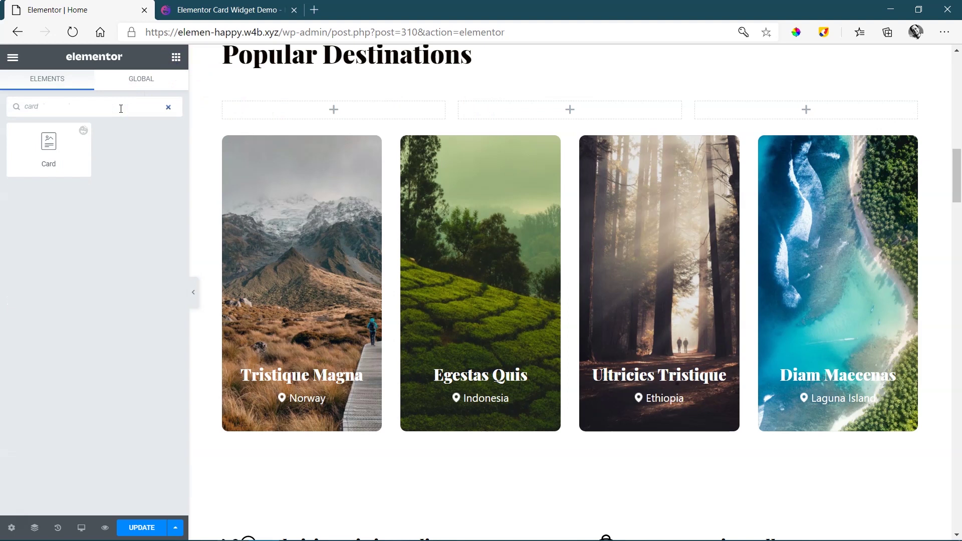
left_click_drag(15, 147, 325, 110)
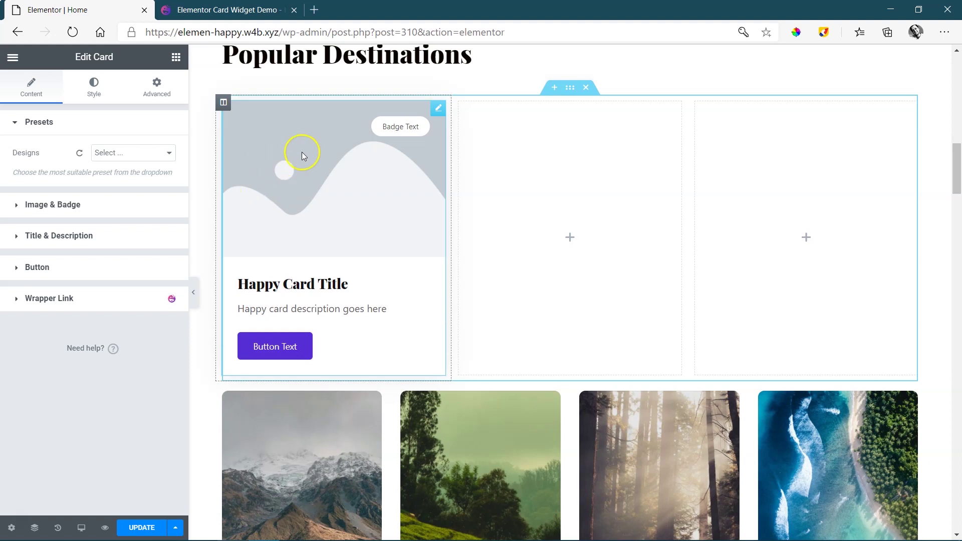
Set the card's image to the aerial photo of a winding forest road from the media library.
left_click(79, 206)
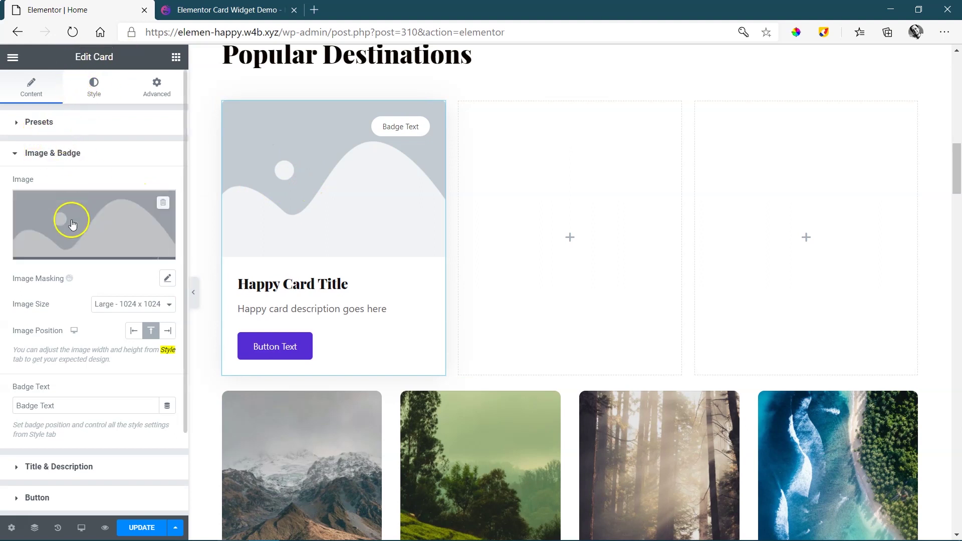
left_click(86, 210)
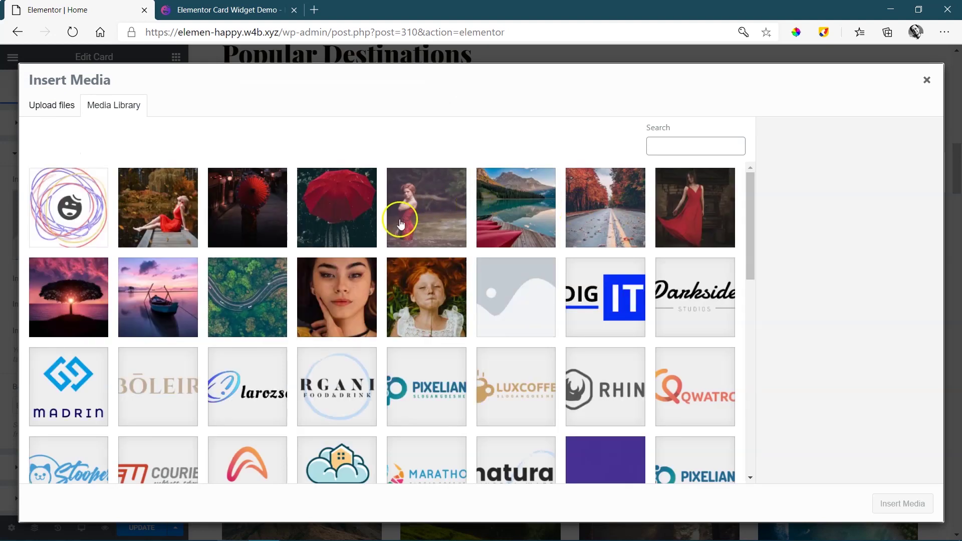
left_click(227, 286)
left_click(890, 503)
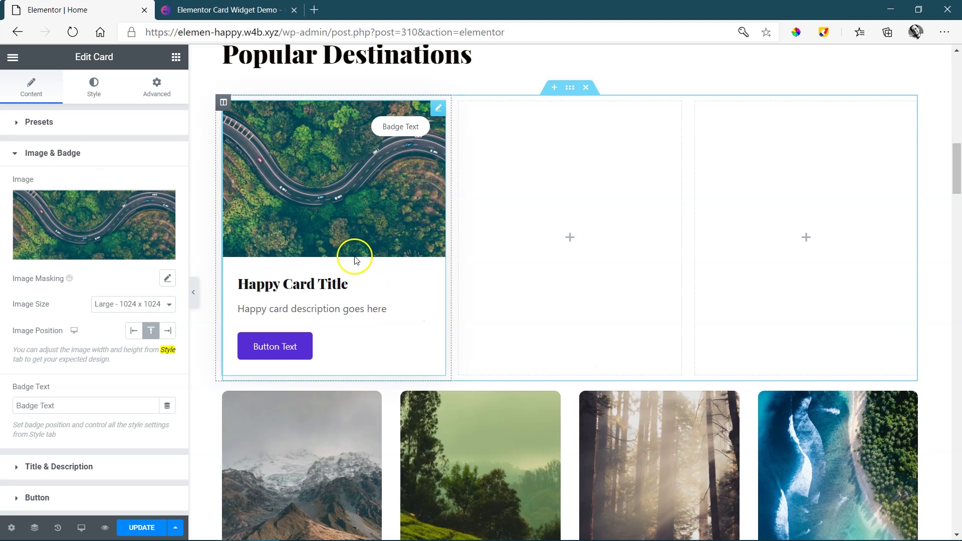
Try the Design 1 and Design 2 presets on the card.
left_click(109, 152)
left_click(58, 125)
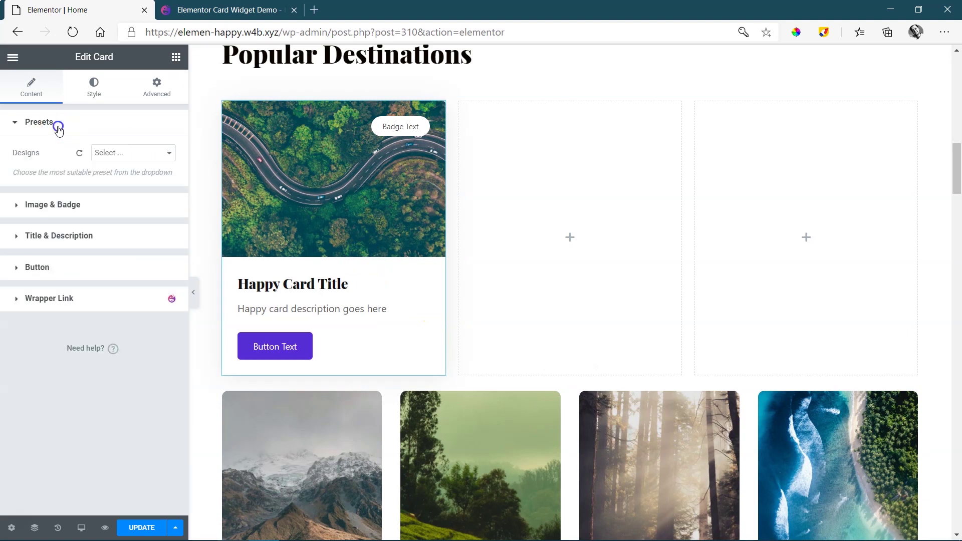
left_click(163, 153)
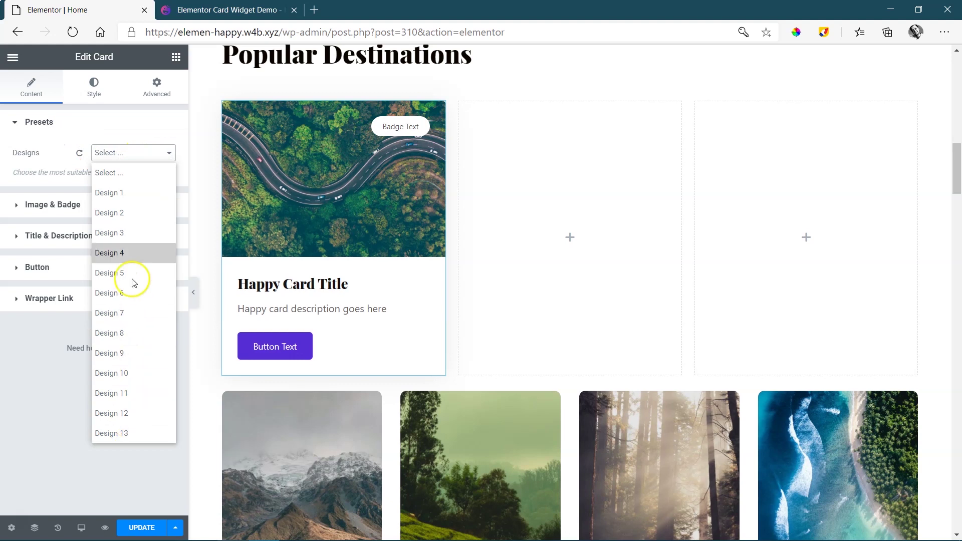
left_click(133, 194)
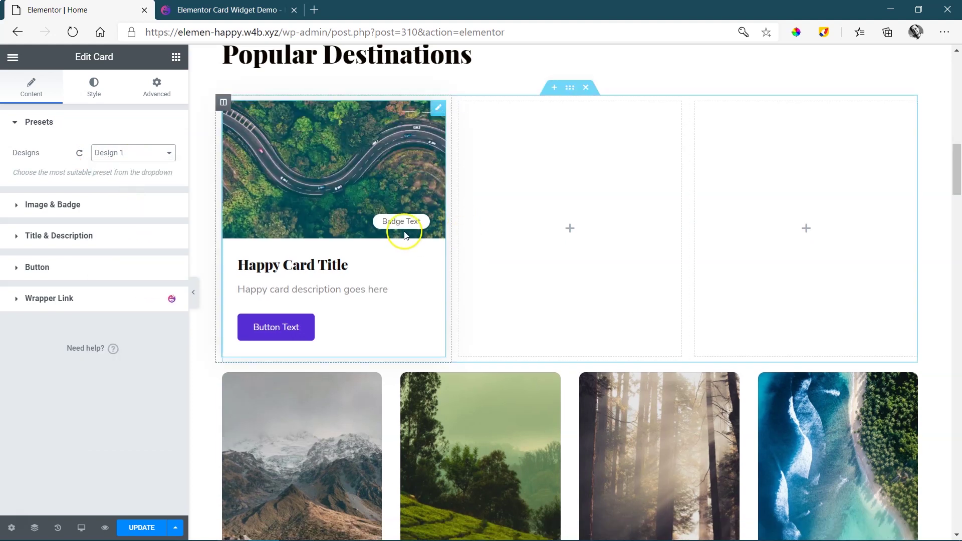
left_click(160, 155)
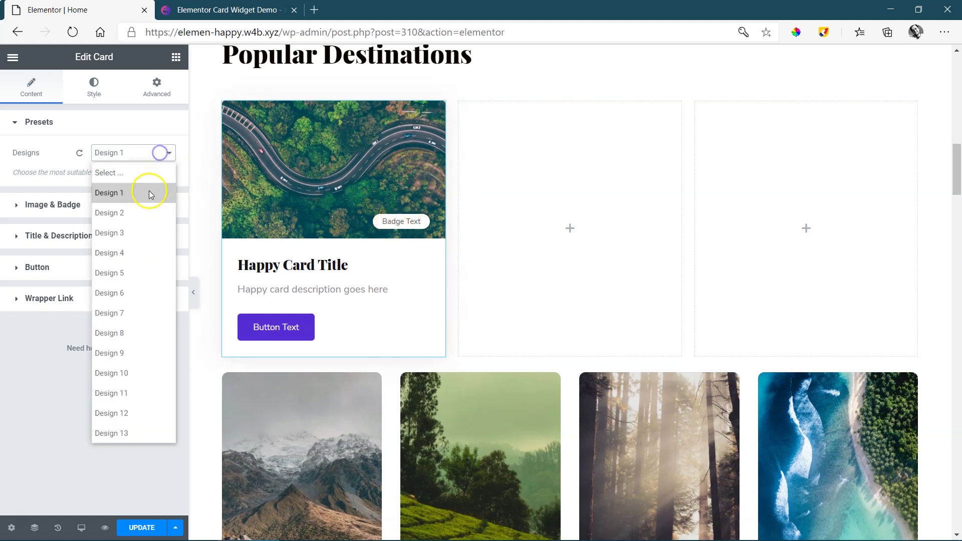
left_click(146, 211)
Try the Design 3 preset on the card and inspect the layout along its full height.
left_click(155, 154)
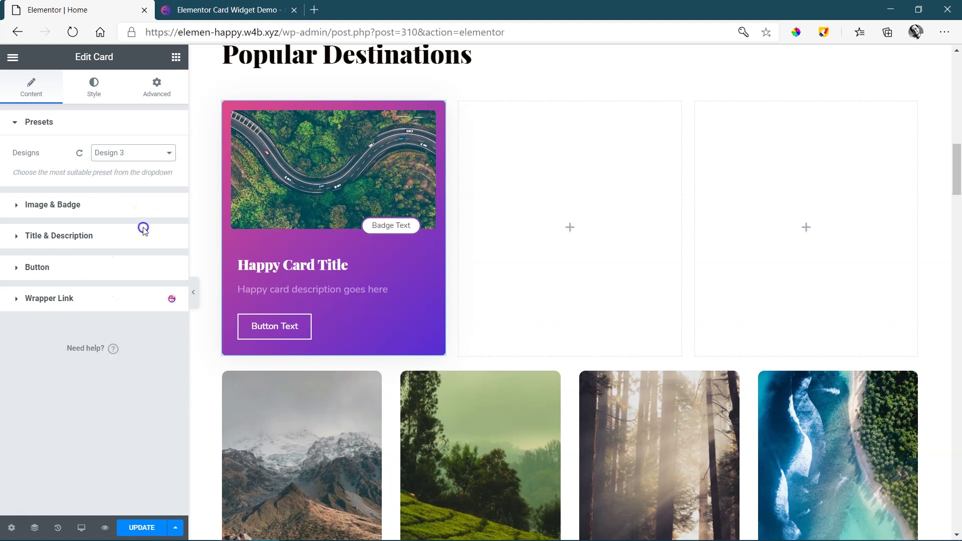
left_click(145, 230)
scroll(370, 253, "down", 5)
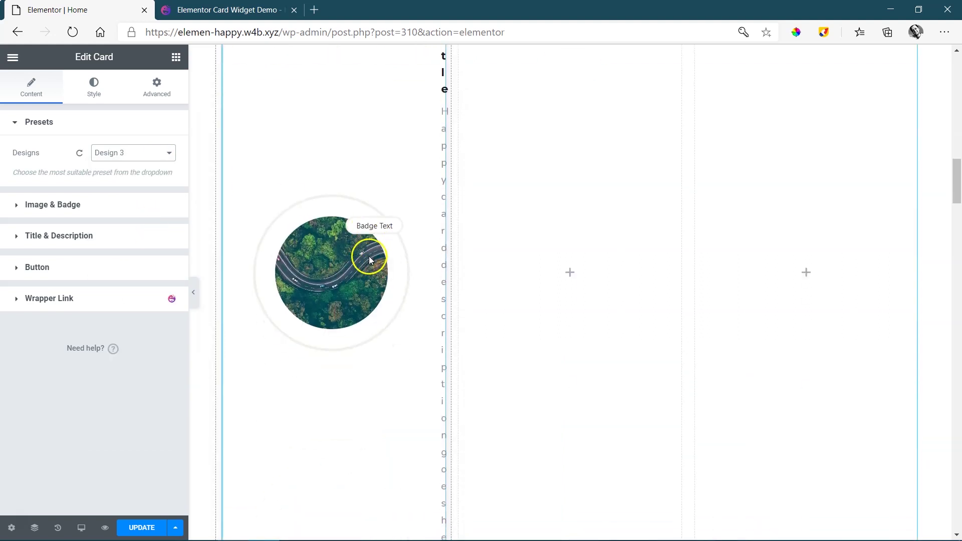
scroll(370, 258, "down", 3)
scroll(409, 271, "up", 10)
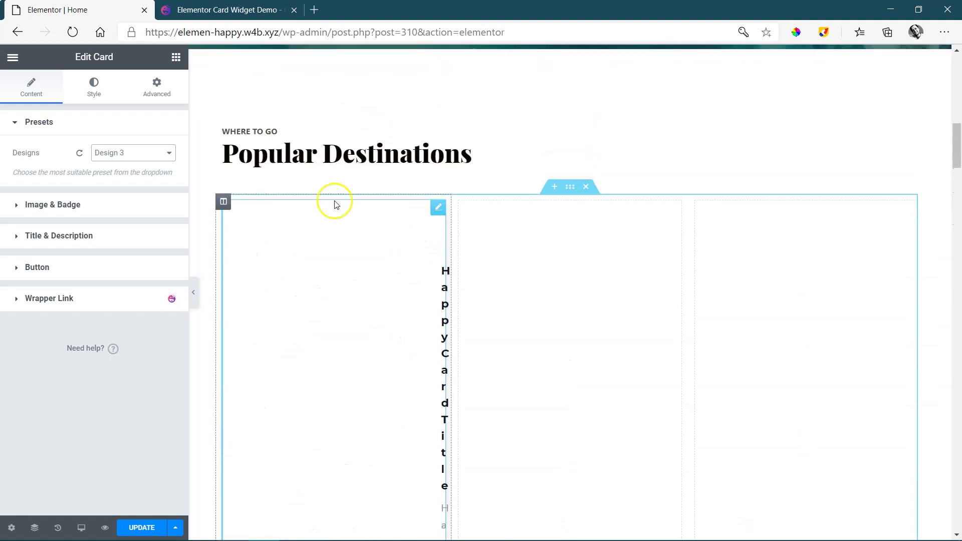
Try the Design 4, Design 5, Design 7, Design 8 and Design 9 presets on the card in turn.
left_click(149, 153)
left_click(137, 252)
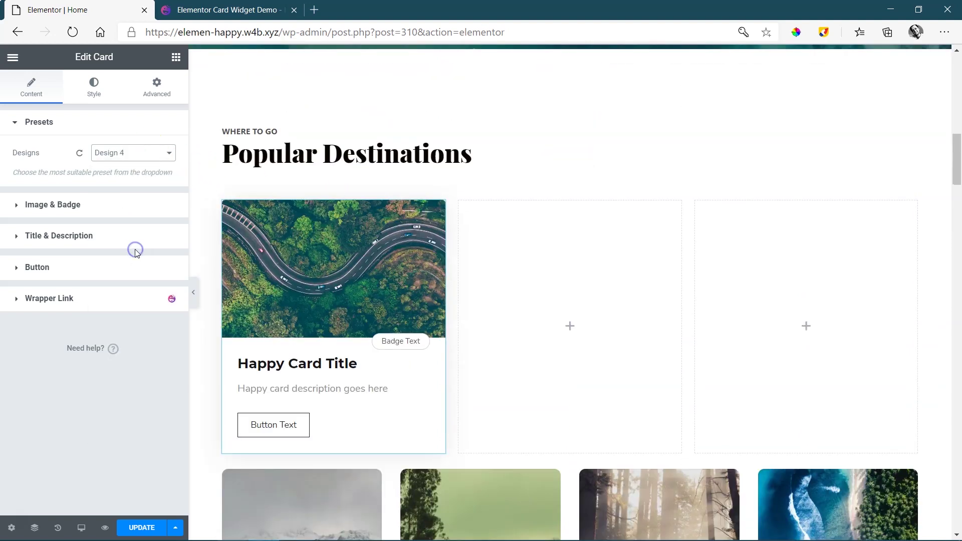
left_click(125, 153)
left_click(125, 273)
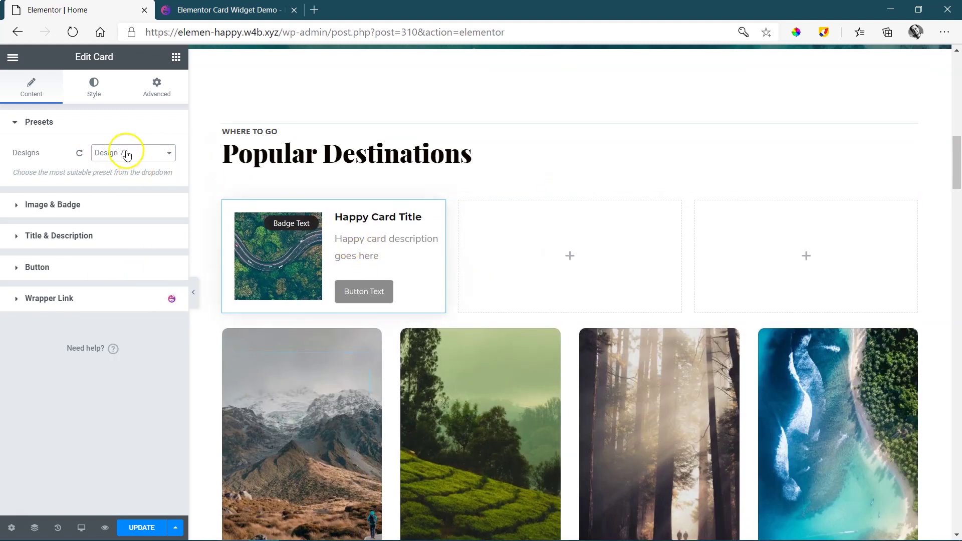
left_click(126, 154)
left_click(131, 331)
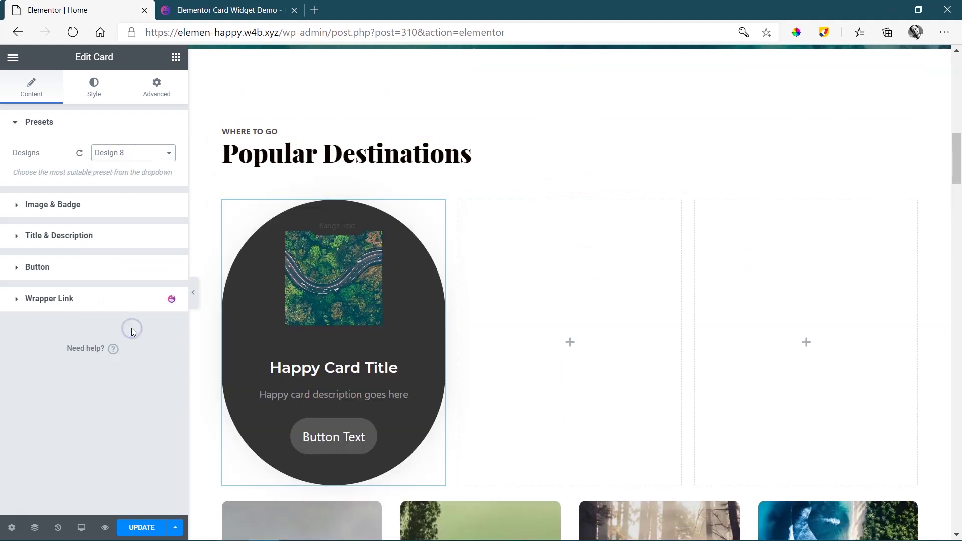
left_click(140, 153)
left_click(139, 350)
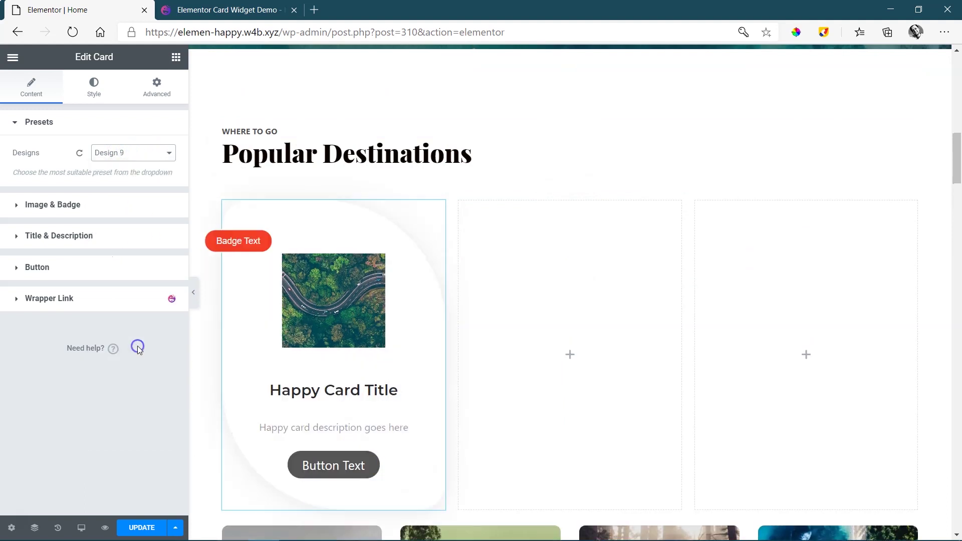
Apply the Design 10 preset to the card and duplicate the card.
left_click(157, 153)
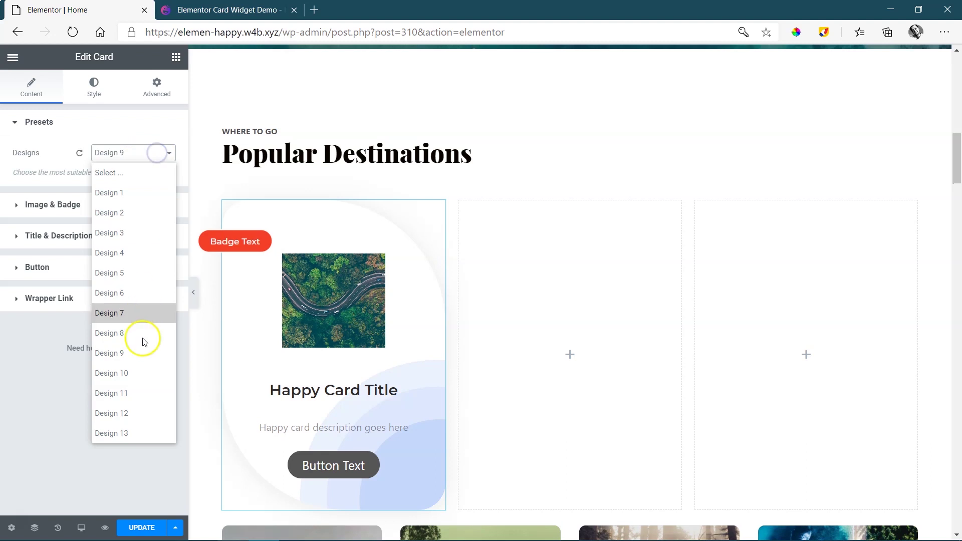
left_click(141, 373)
right_click(325, 246)
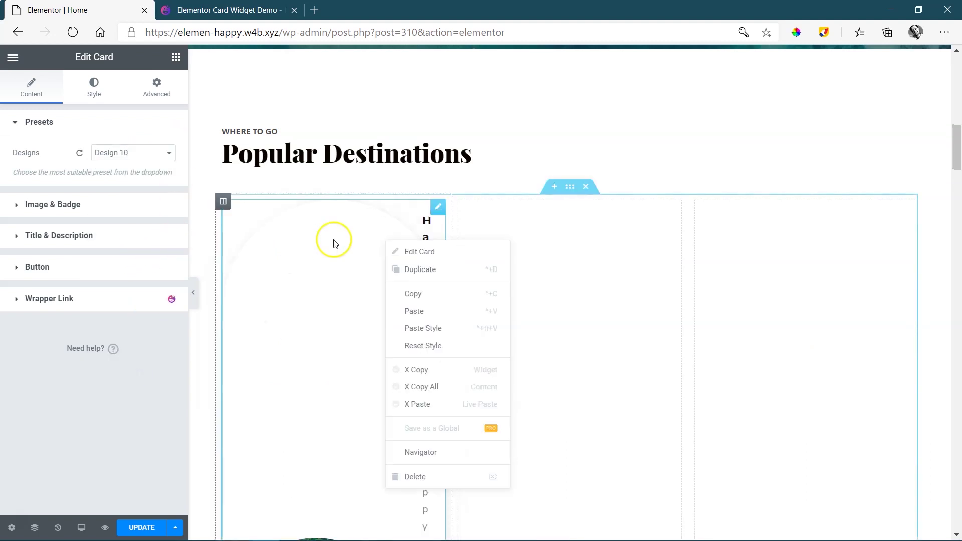
left_click(395, 270)
Insert a single-column section above the destination cards and move the duplicated card into it.
scroll(370, 240, "down", 5)
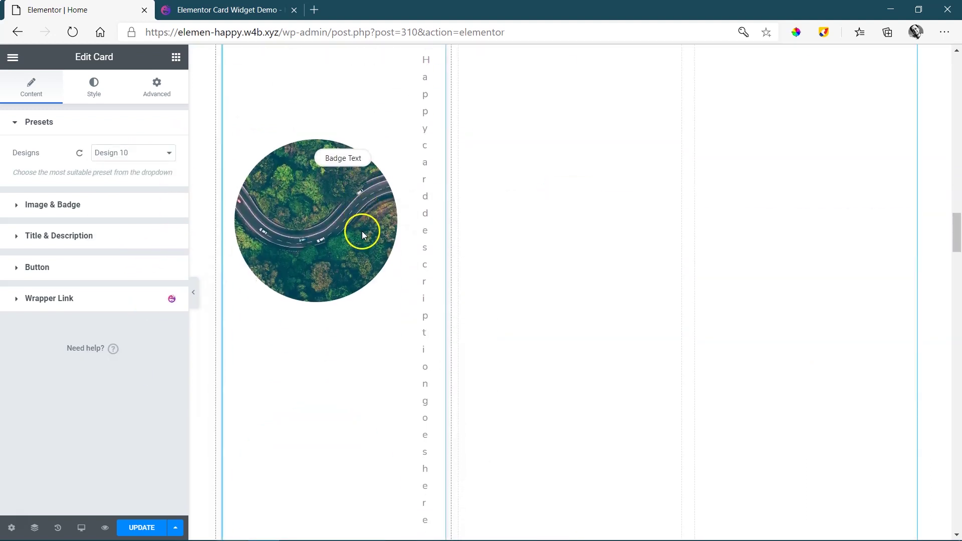
scroll(363, 228, "down", 5)
scroll(429, 210, "up", 2)
left_click(555, 145)
left_click(534, 208)
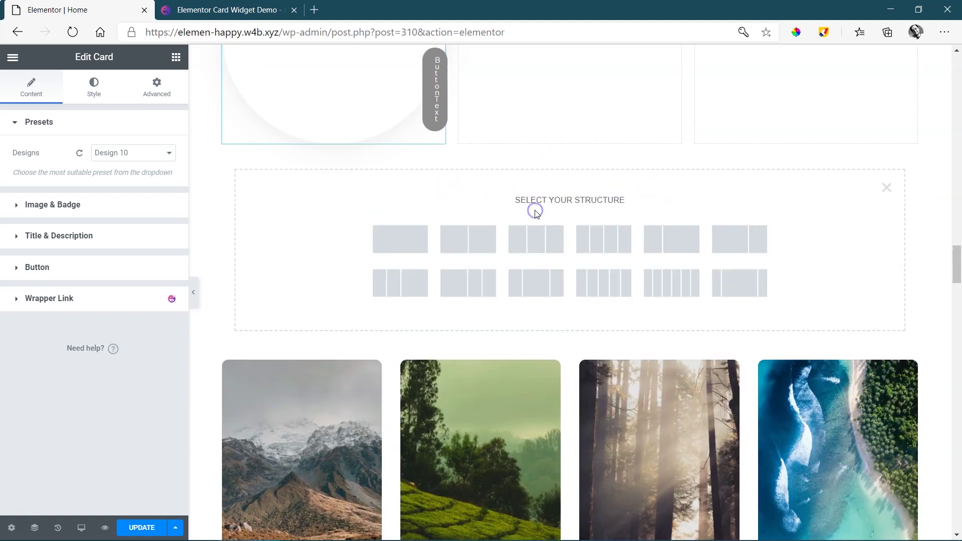
left_click(393, 244)
scroll(396, 105, "up", 3)
left_click_drag(405, 111, 558, 195)
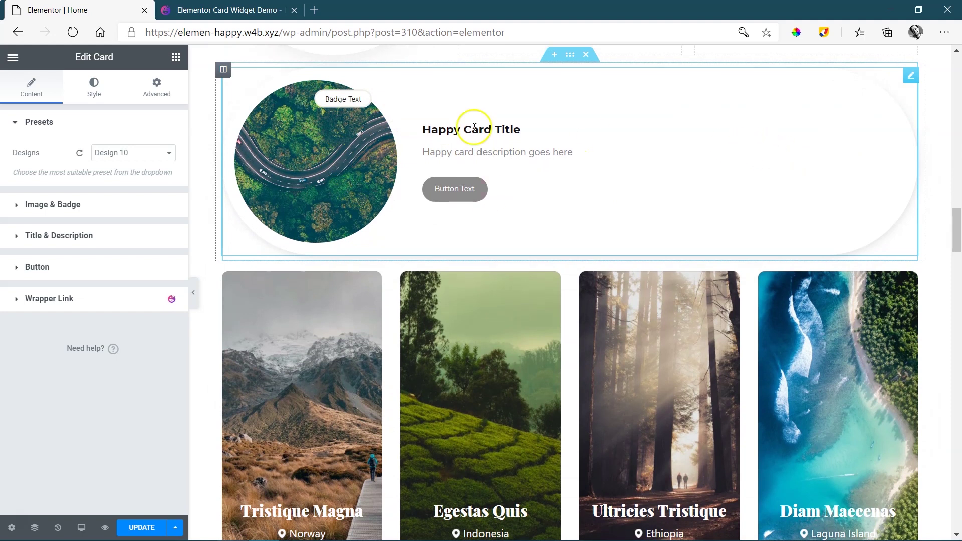
Switch the full-width card through the Design 3, Design 4 and Design 5 presets, ending on Design 7.
left_click(151, 154)
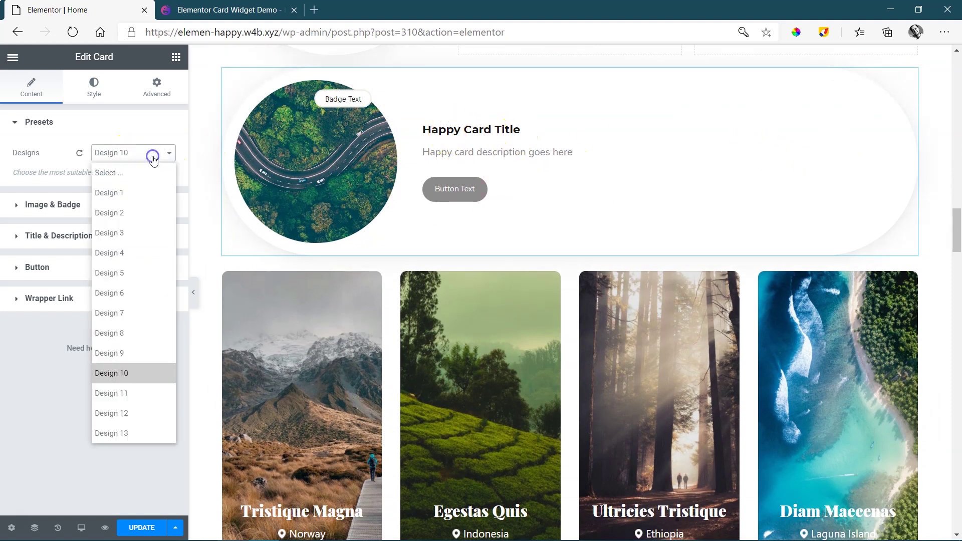
left_click(128, 233)
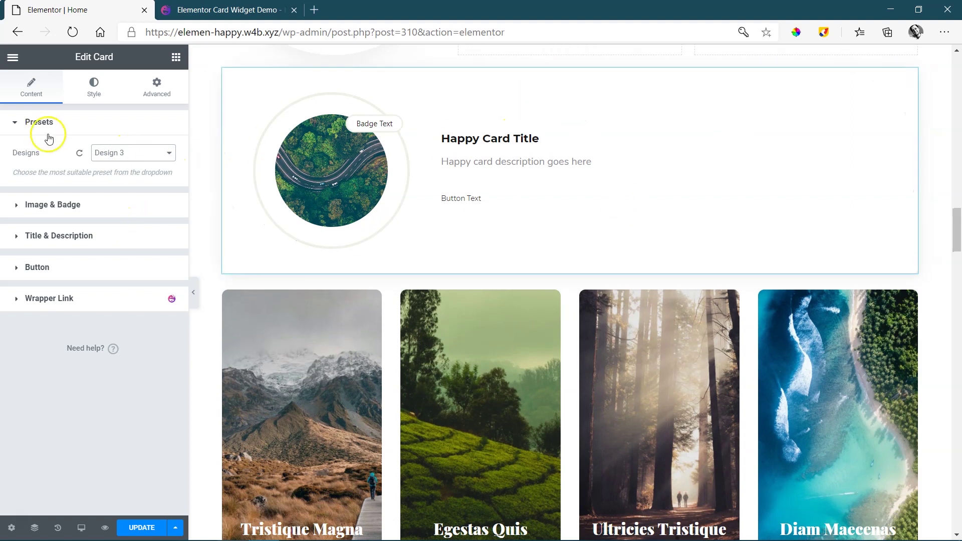
left_click(156, 152)
left_click(139, 255)
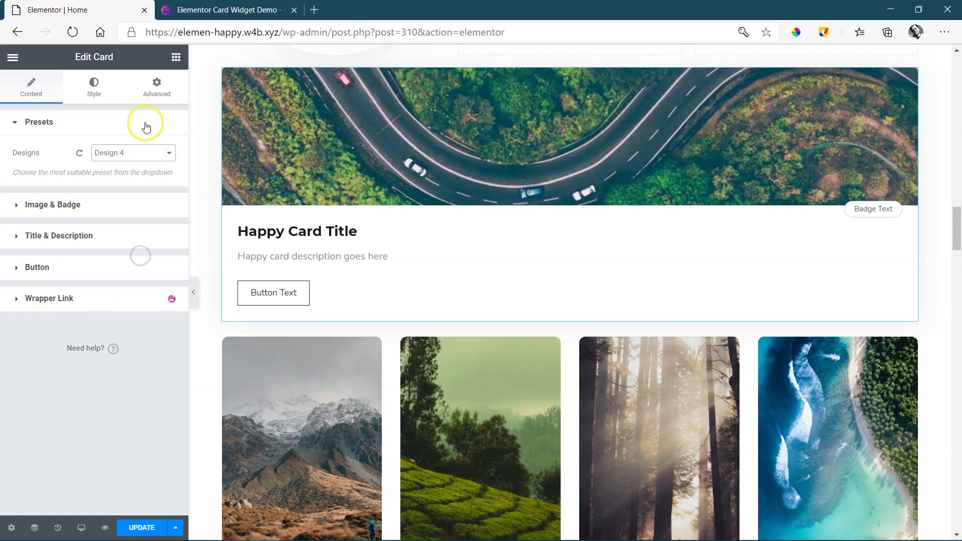
left_click(138, 156)
left_click(133, 273)
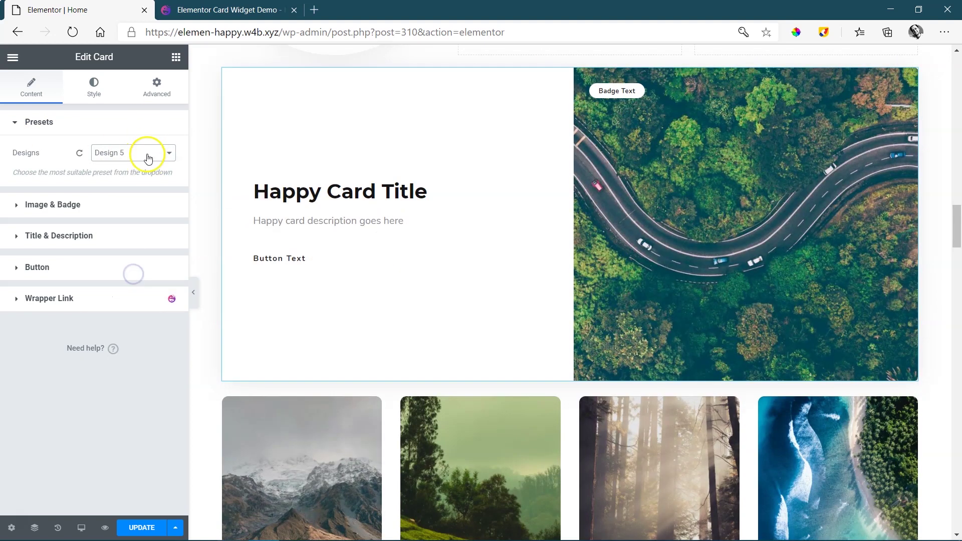
left_click(146, 154)
left_click(132, 312)
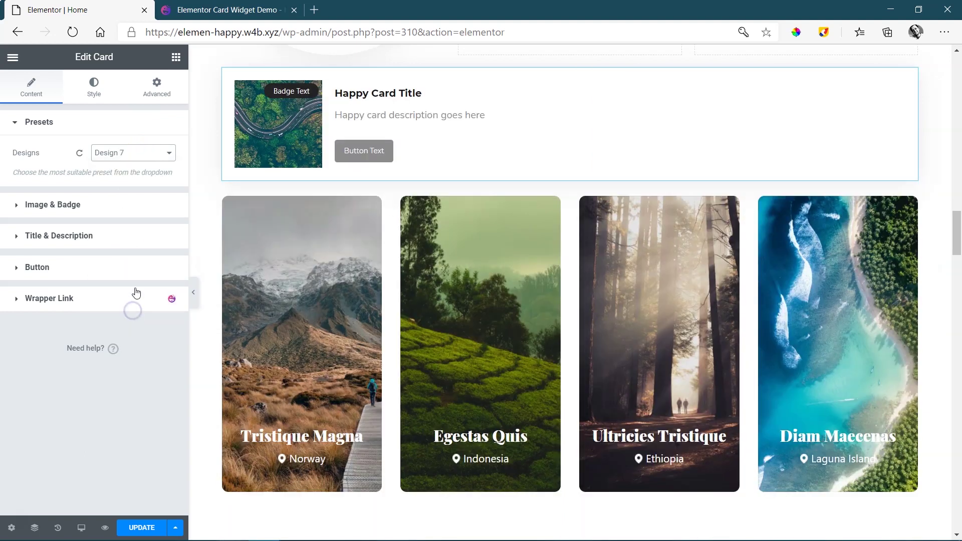
Try the Design 11 and Design 12 presets in turn on the narrow card in the first column.
scroll(476, 145, "up", 6)
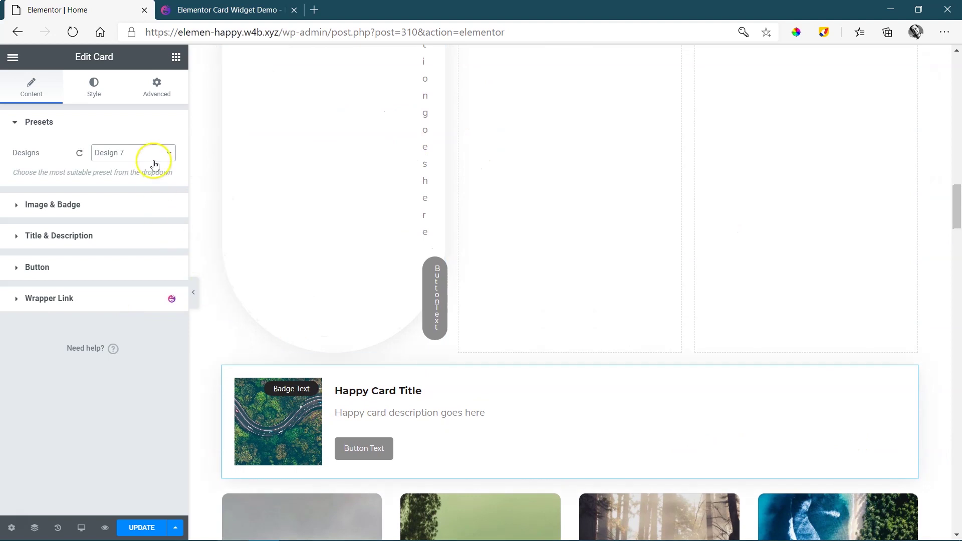
scroll(350, 204, "up", 6)
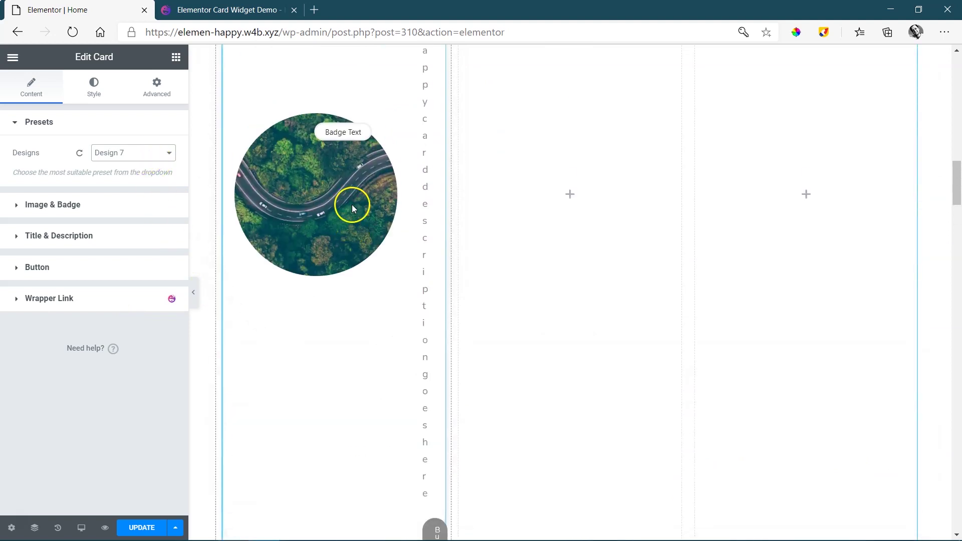
left_click(167, 152)
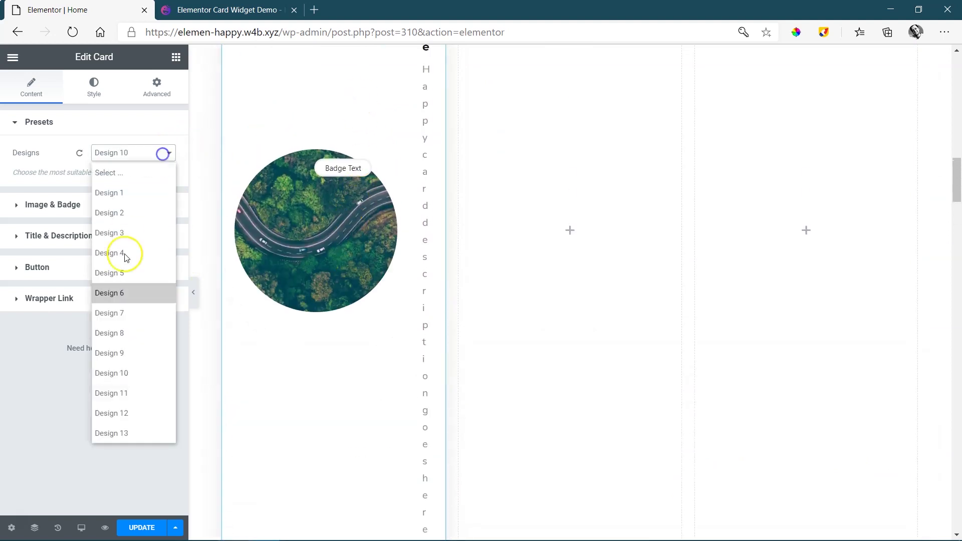
left_click(138, 393)
scroll(384, 193, "up", 6)
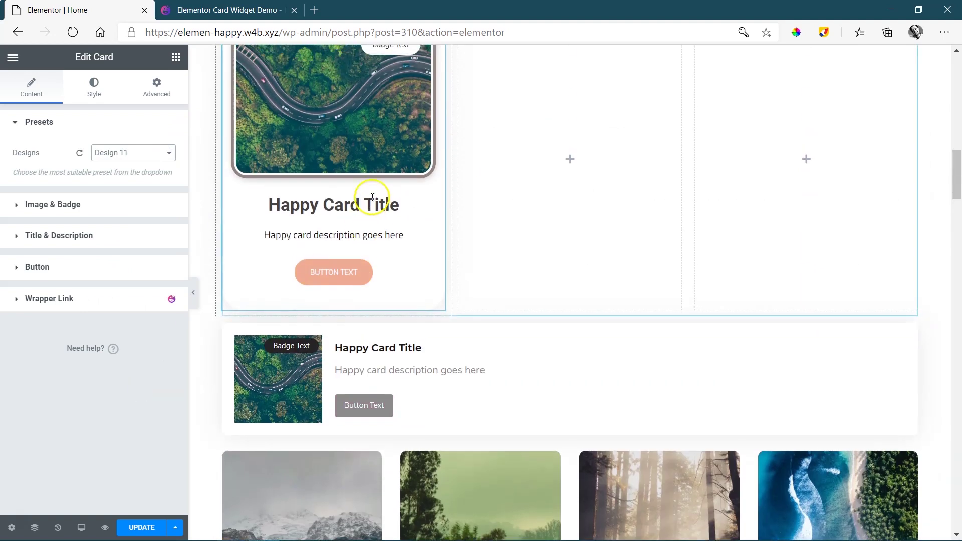
left_click(132, 152)
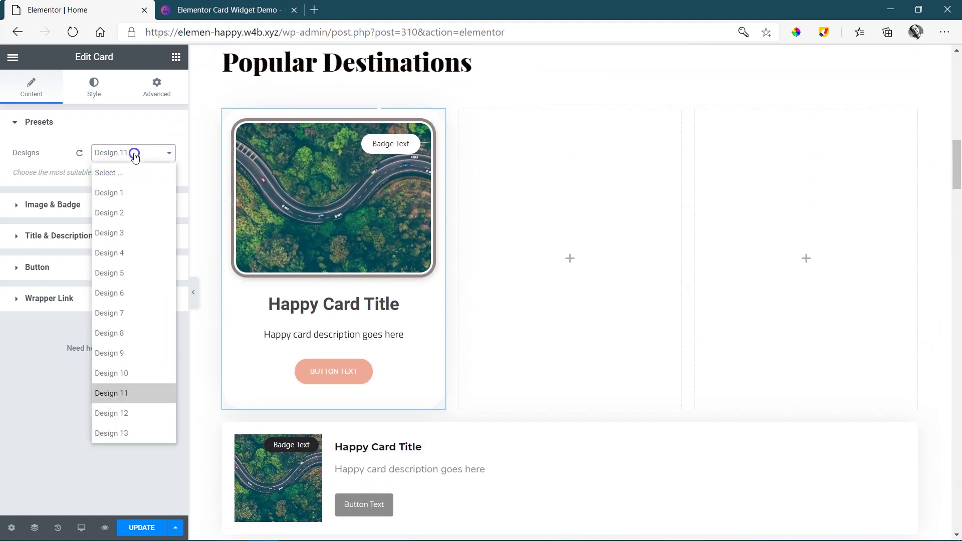
left_click(127, 412)
Apply the Design 12 preset to the full-width card above the destination cards.
scroll(387, 275, "down", 7)
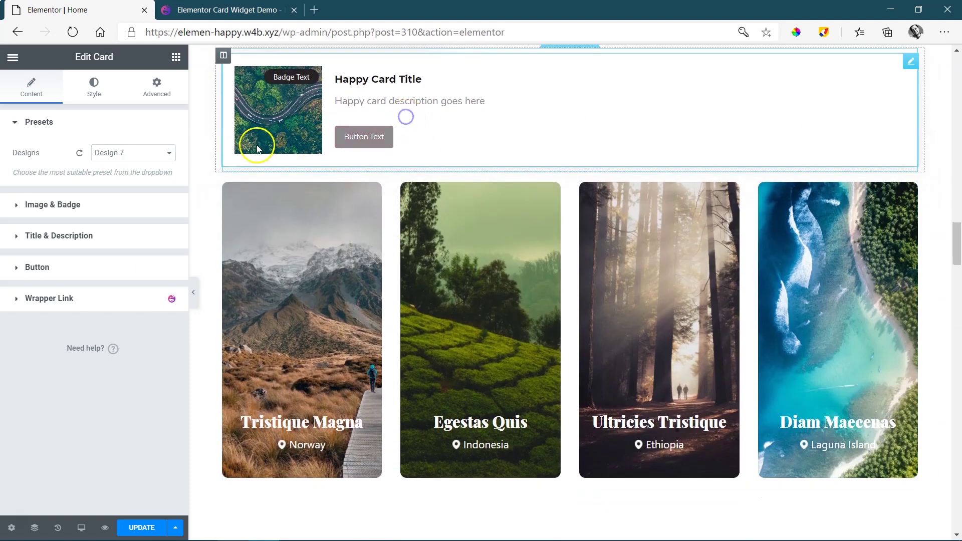
left_click(148, 151)
left_click(133, 412)
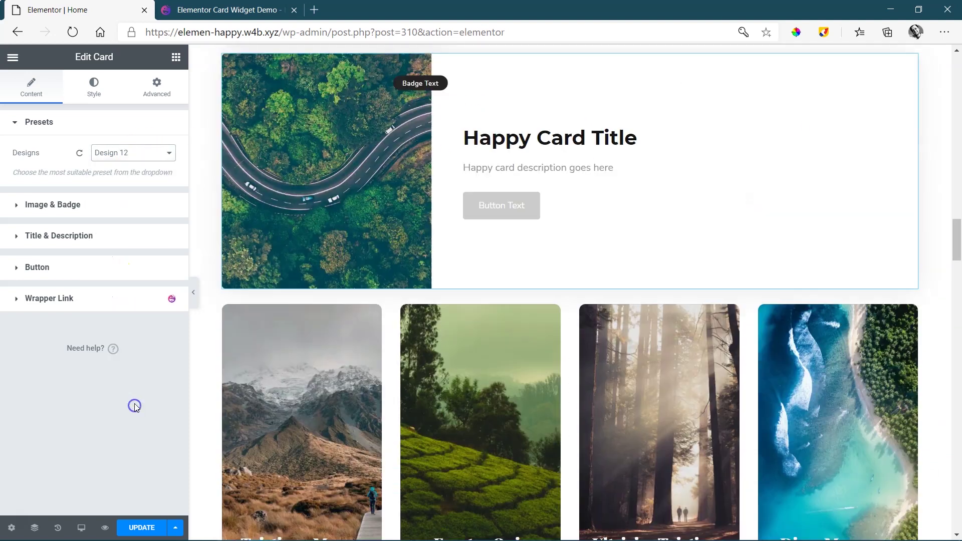
Apply the Design 13 preset to the narrow card in the first column under Popular Destinations.
scroll(349, 219, "up", 4)
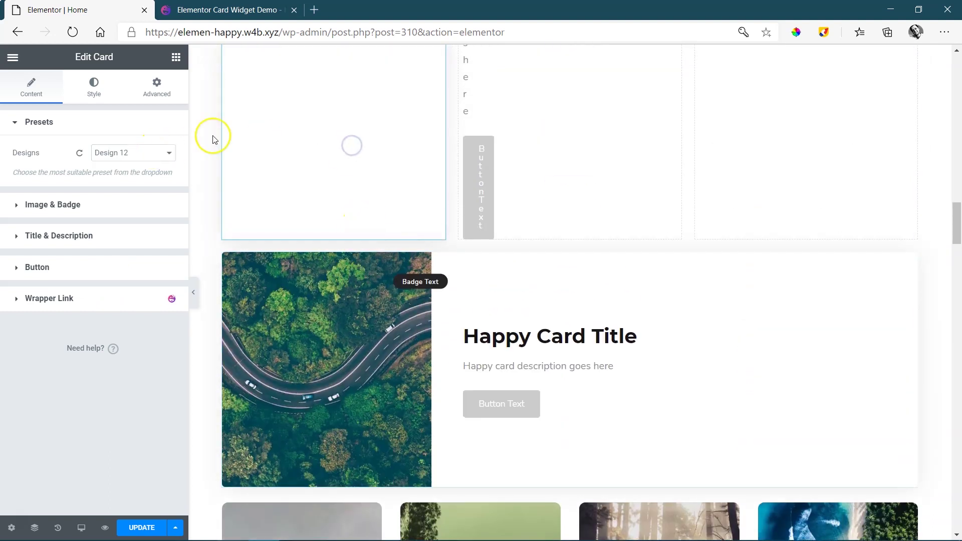
scroll(436, 146, "up", 10)
left_click(169, 152)
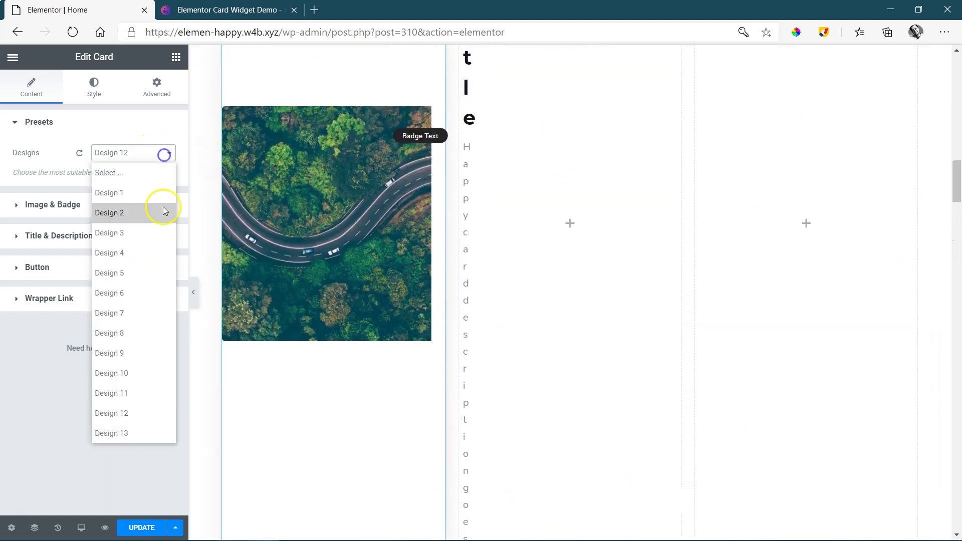
left_click(155, 430)
scroll(429, 258, "up", 8)
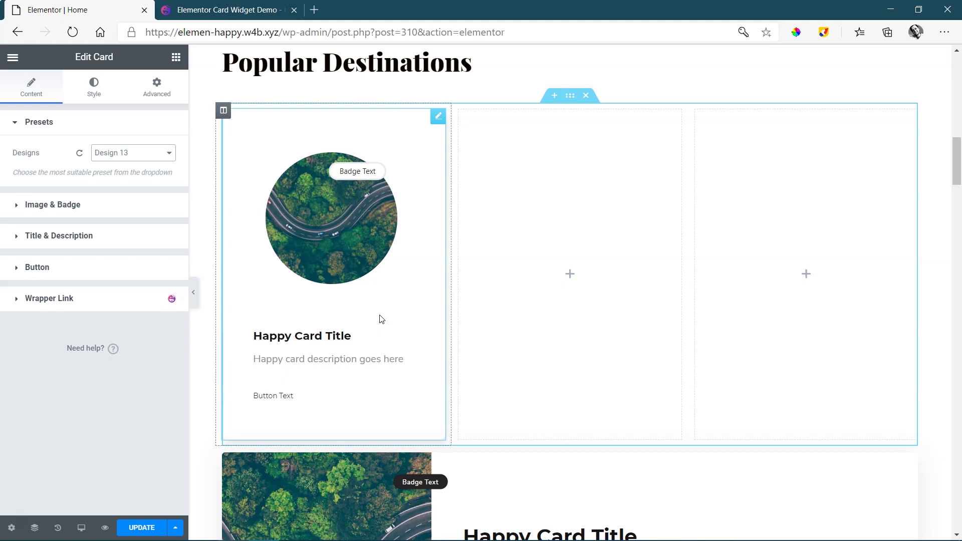
Live-copy the Old Style section from the Happy Addons card demo page and live-paste it below the three-column section.
left_click(226, 10)
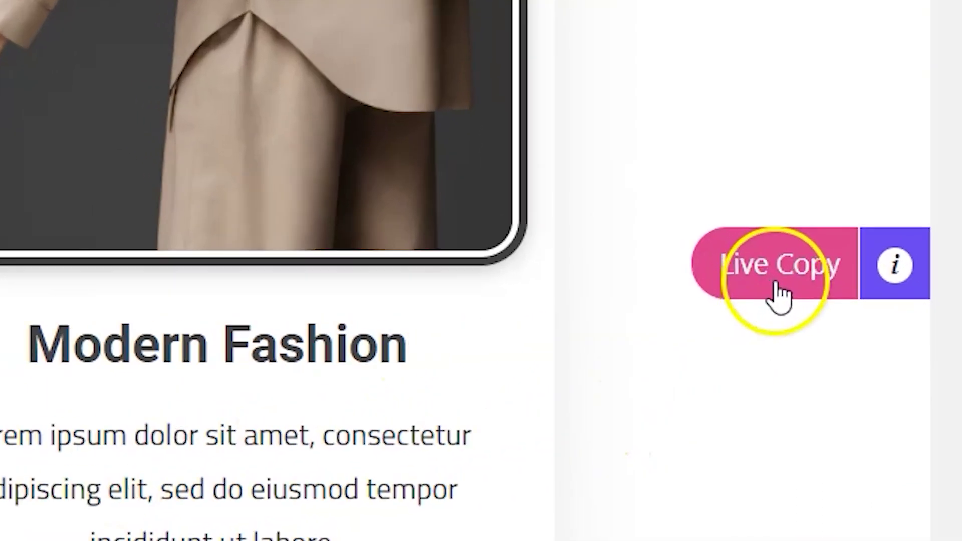
left_click(776, 284)
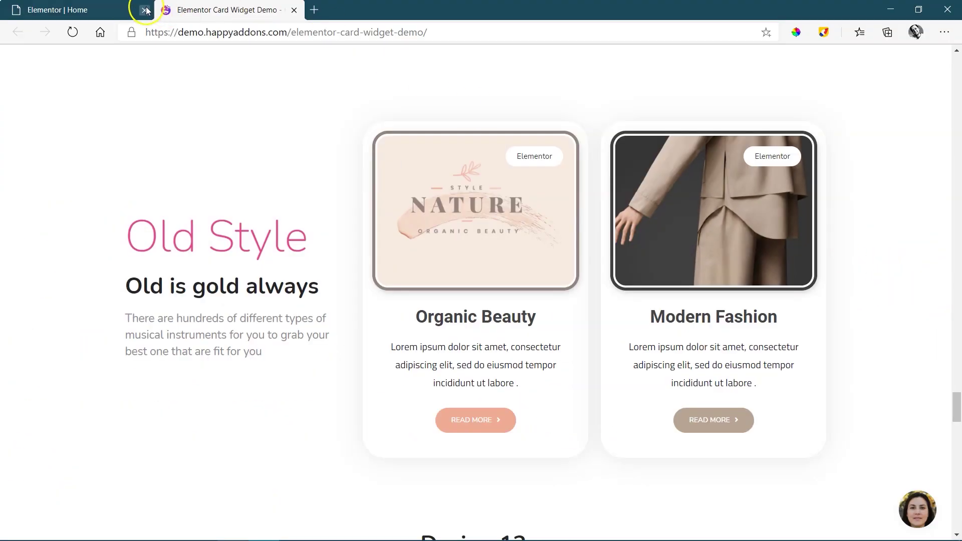
left_click(146, 9)
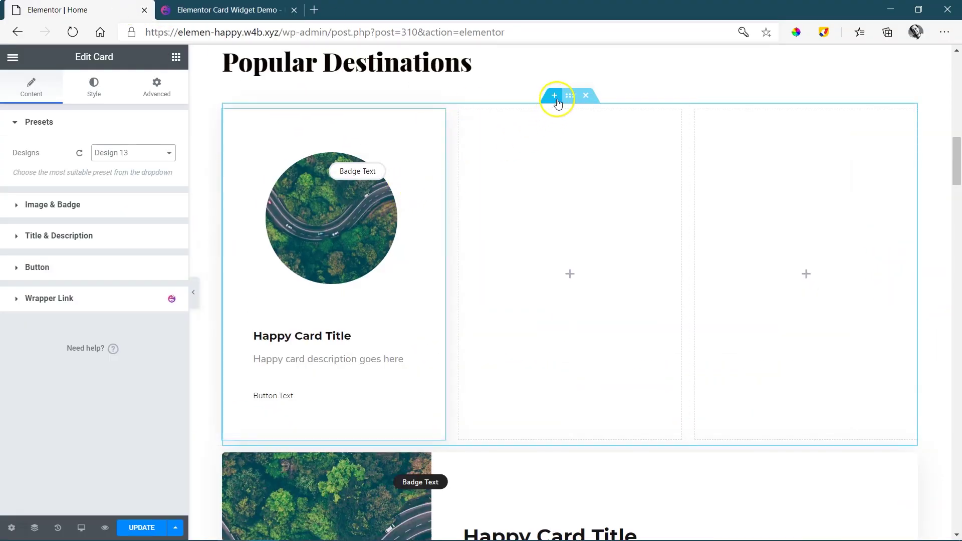
right_click(570, 96)
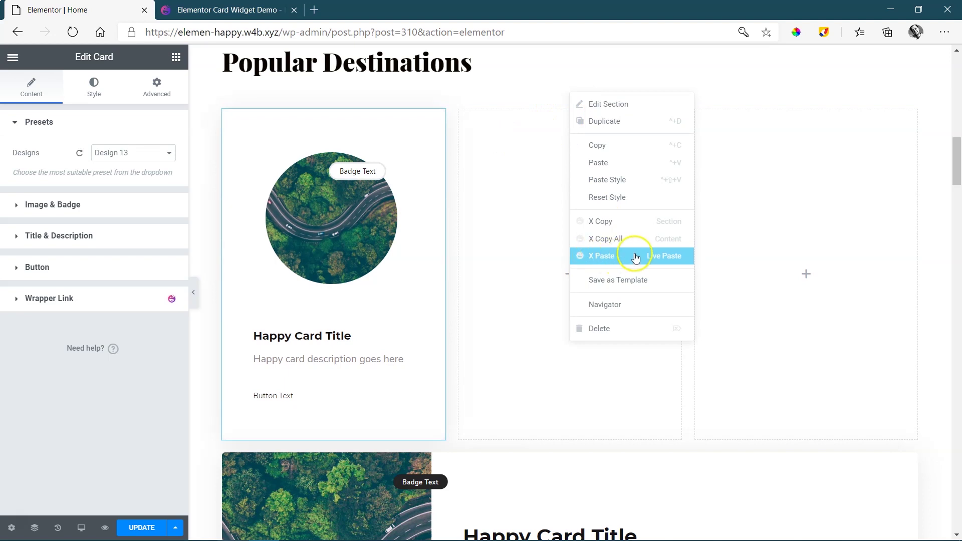
left_click(660, 258)
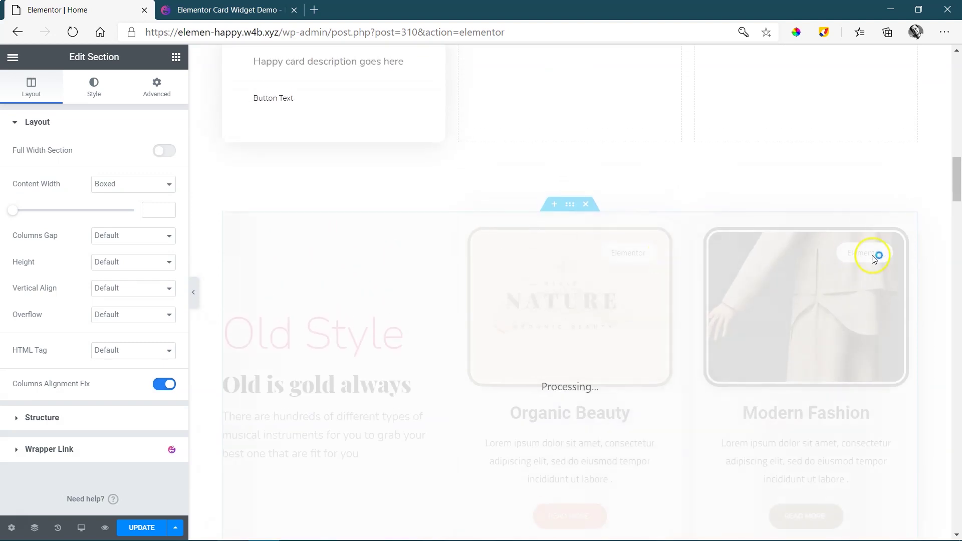
Turn on the full width option for the pasted Old Style section and compare it with the original on the demo page.
left_click_drag(956, 188, 958, 197)
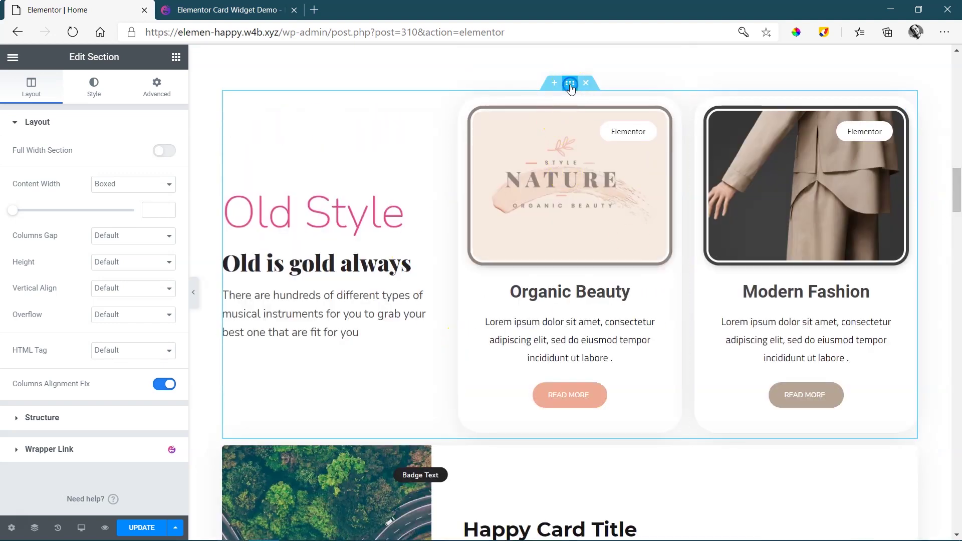
left_click(163, 152)
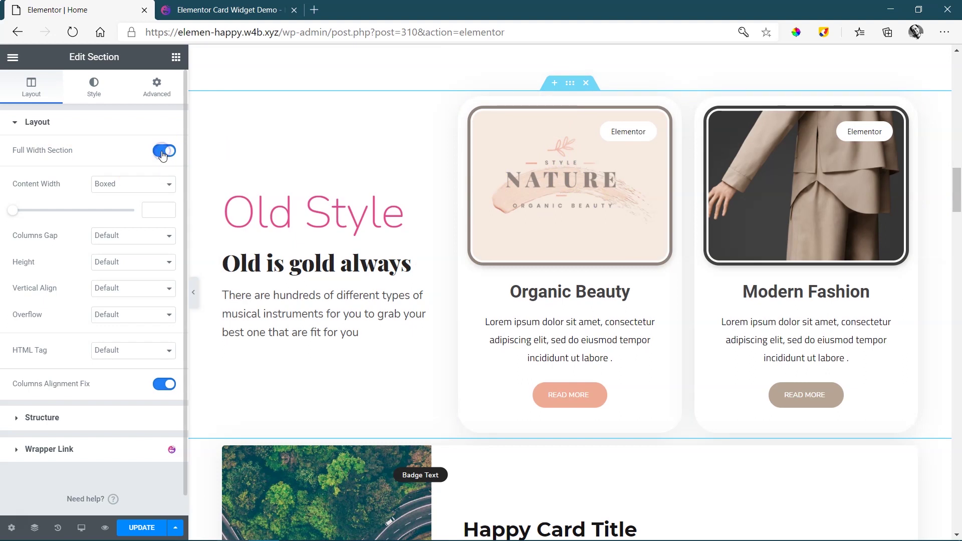
left_click(226, 10)
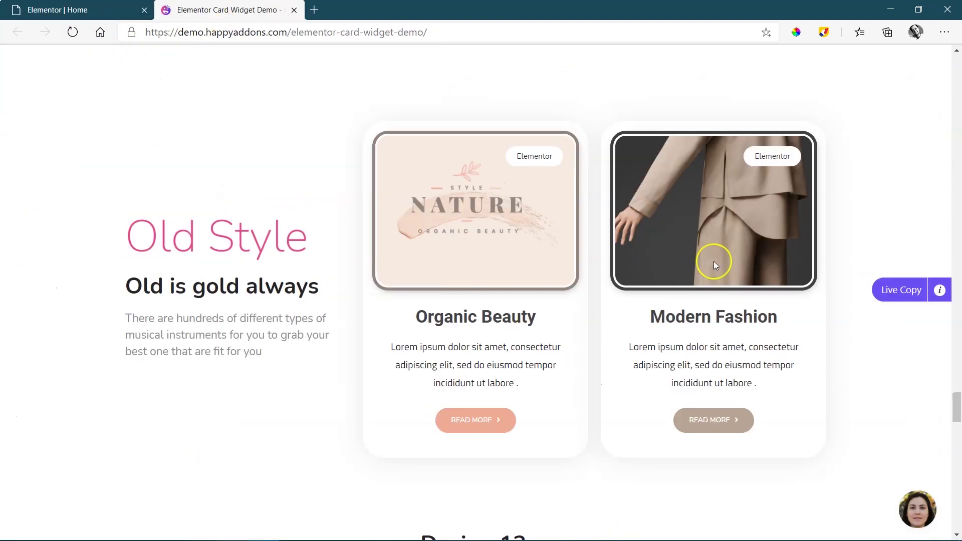
left_click(65, 10)
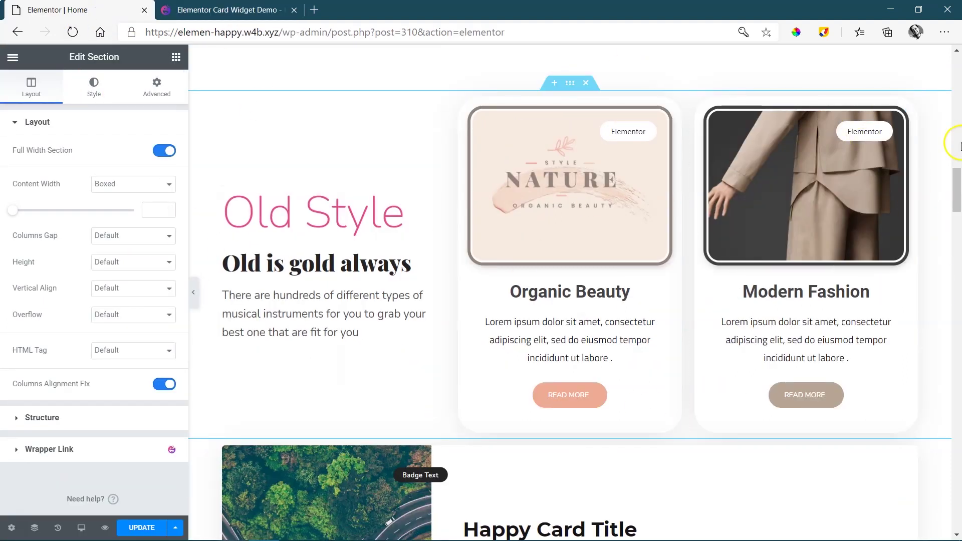
Try the masking shapes 2, 3, 5 and 4 on the first-column card's image, ending on Shape 8.
left_click_drag(956, 191, 956, 185)
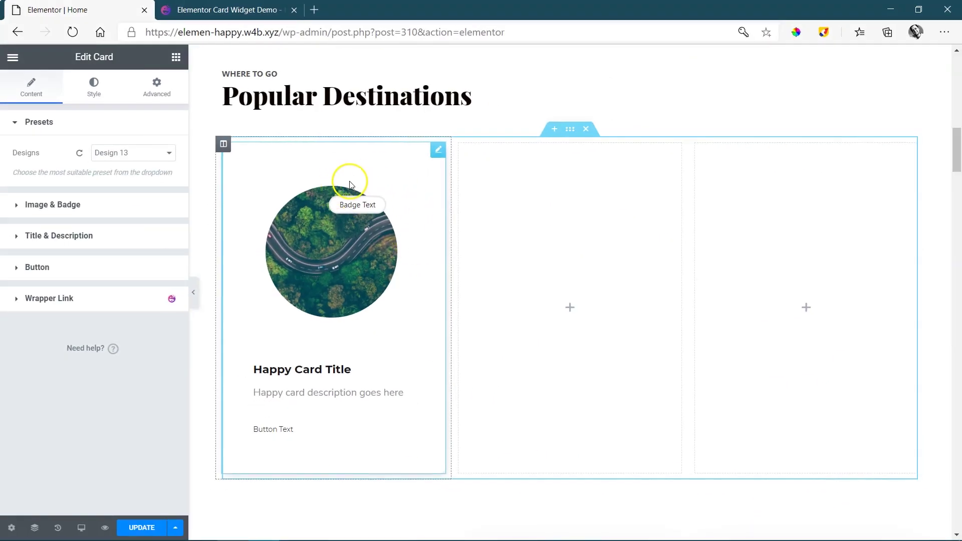
left_click(45, 206)
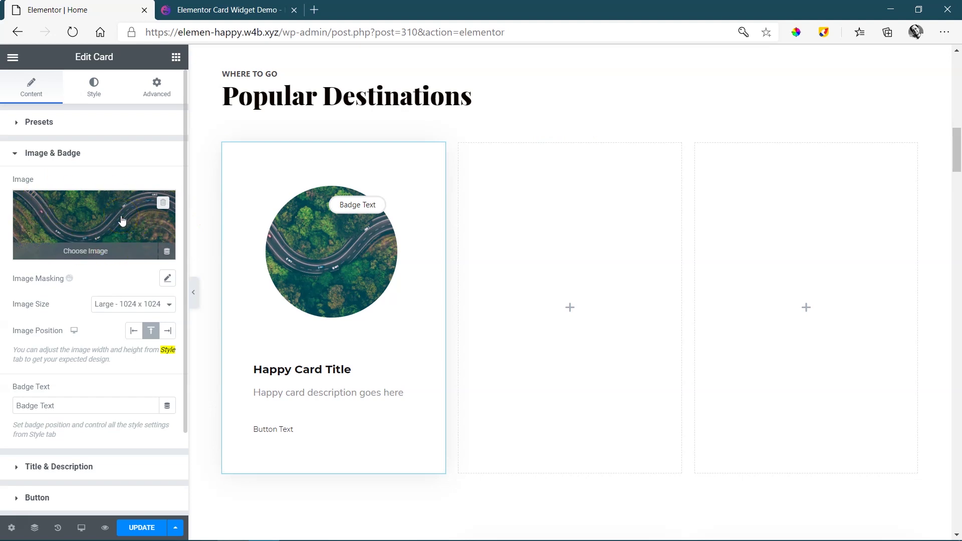
left_click(167, 278)
left_click(89, 360)
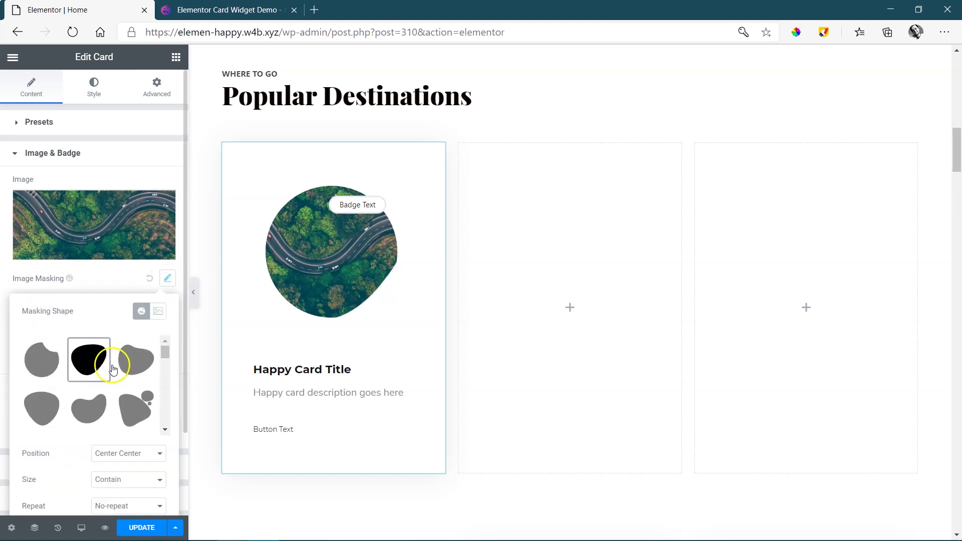
left_click(135, 359)
left_click(88, 410)
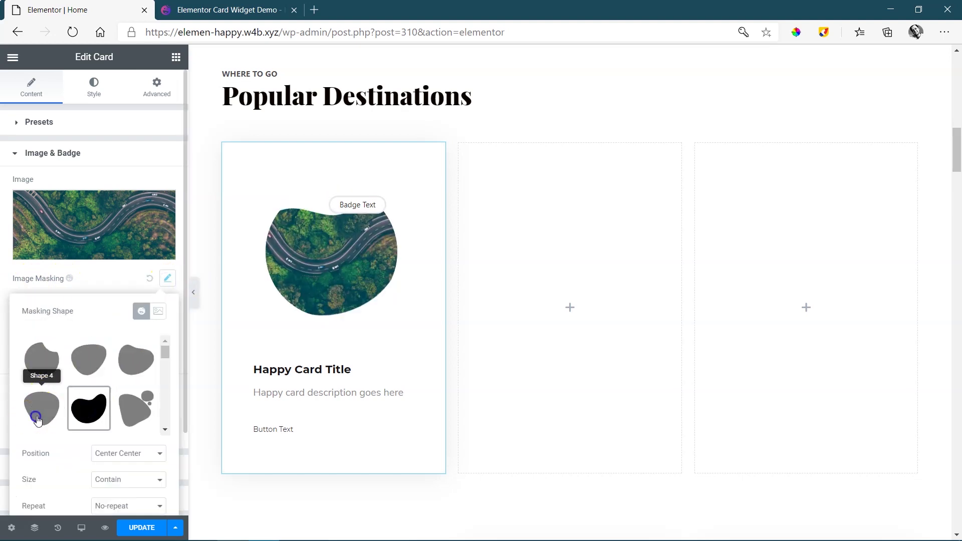
left_click(45, 419)
left_click_drag(164, 353, 164, 362)
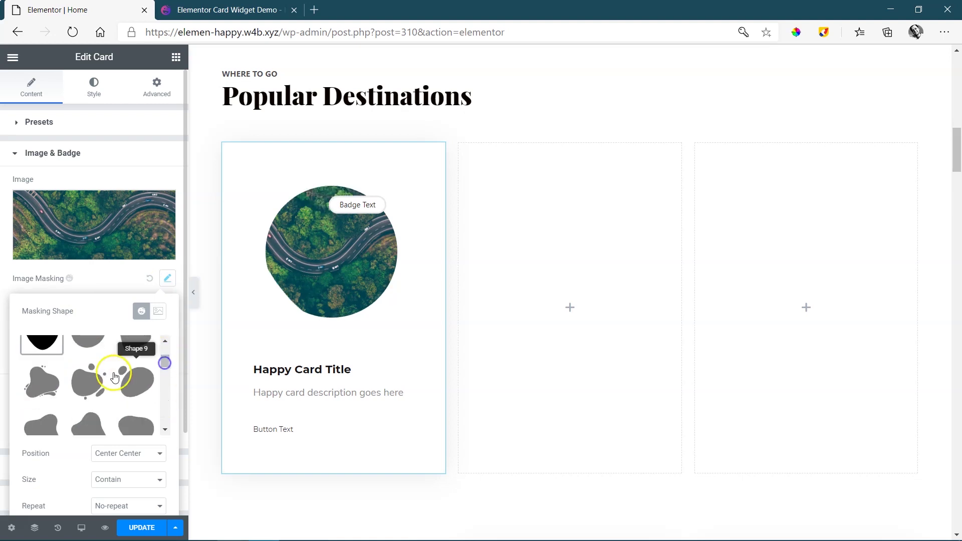
left_click(89, 381)
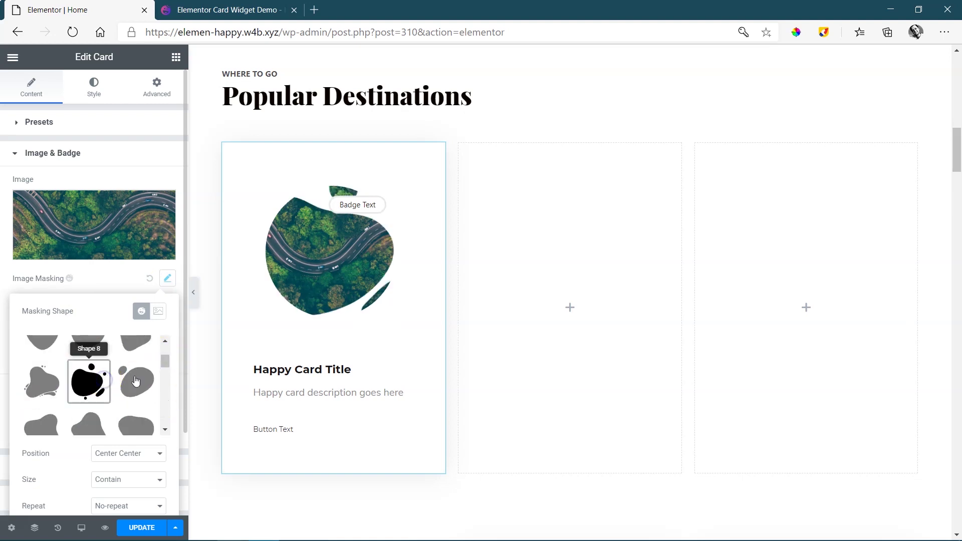
Replace the card's image with the media library portrait of a woman resting her hand on her cheek.
left_click(120, 224)
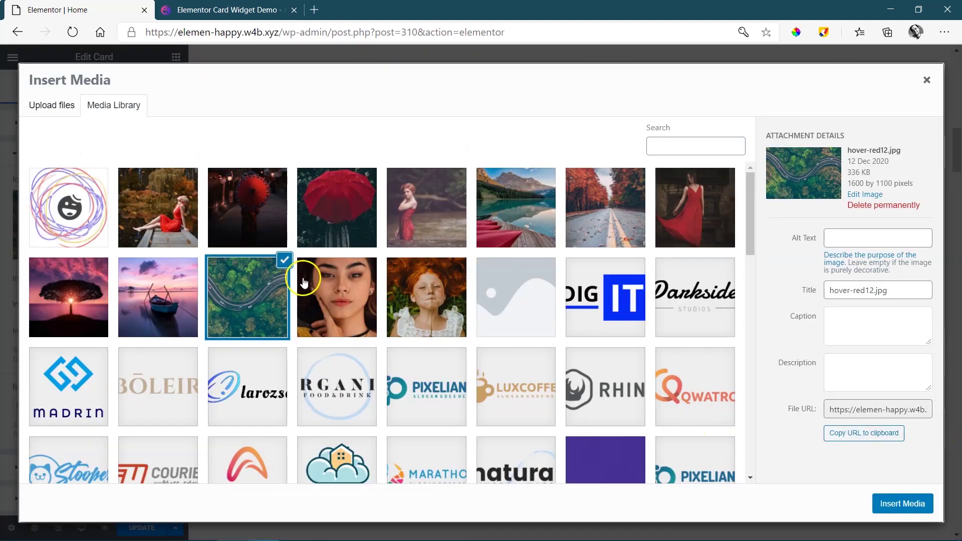
left_click(361, 288)
left_click(902, 503)
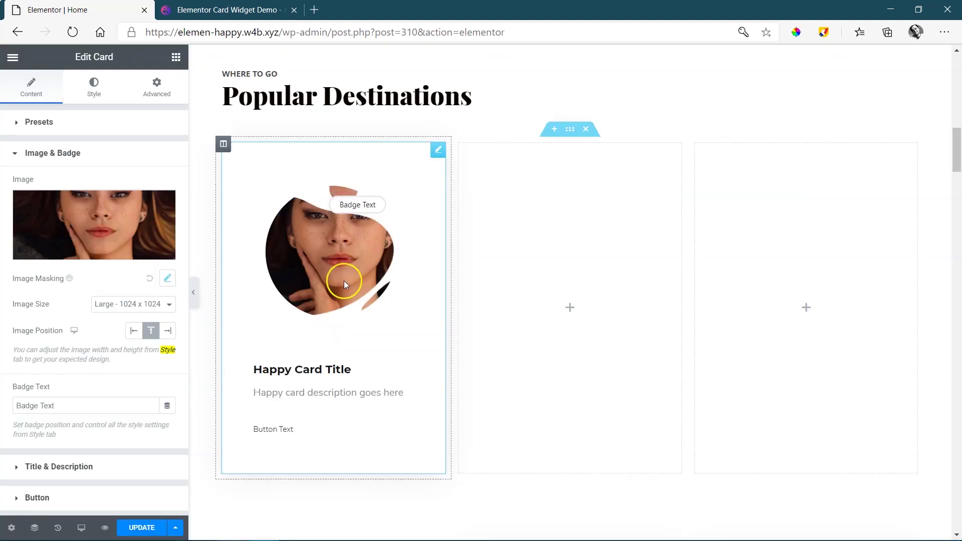
Try other masking shapes on the portrait, including Shape 13, Shape 14, Shape 15 and Shape 23, and settle on Shape 21.
left_click(168, 278)
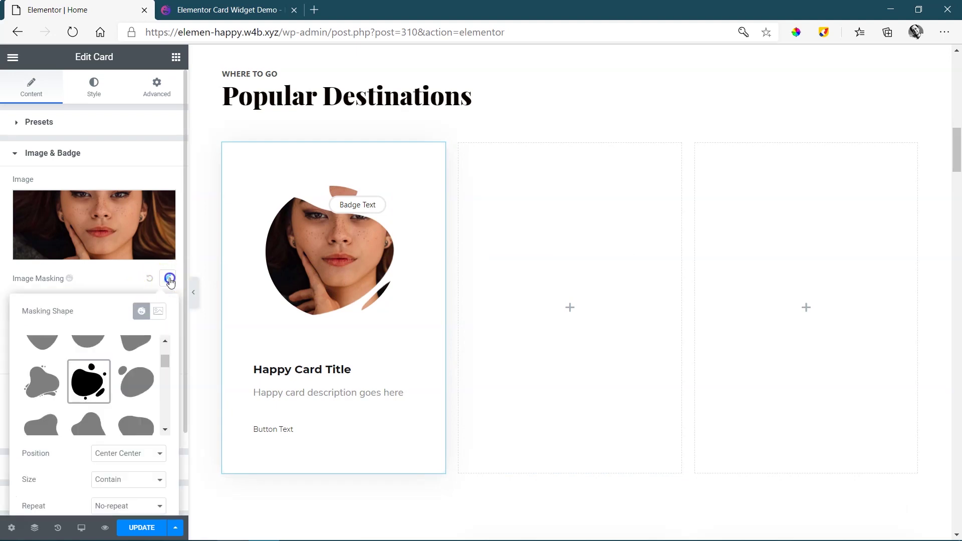
left_click(138, 429)
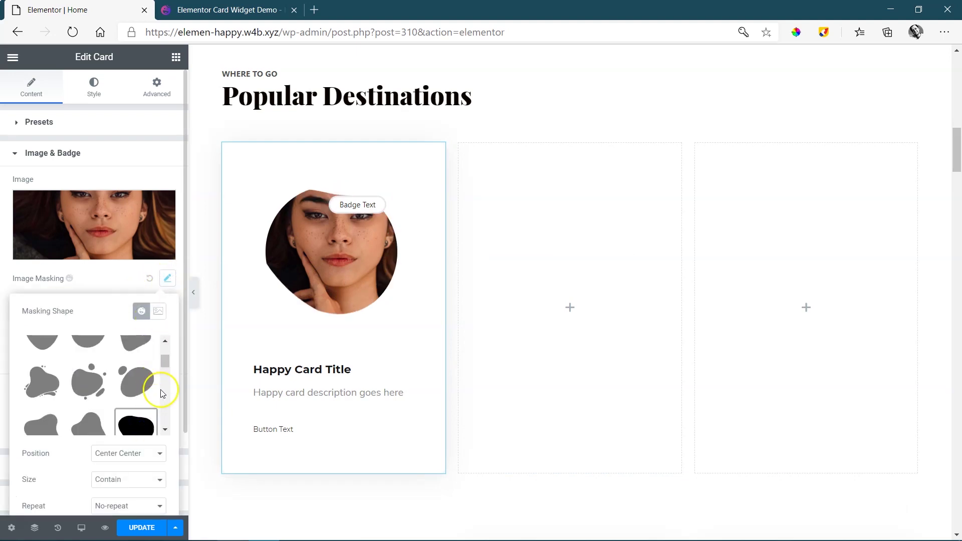
left_click(168, 377)
left_click(43, 387)
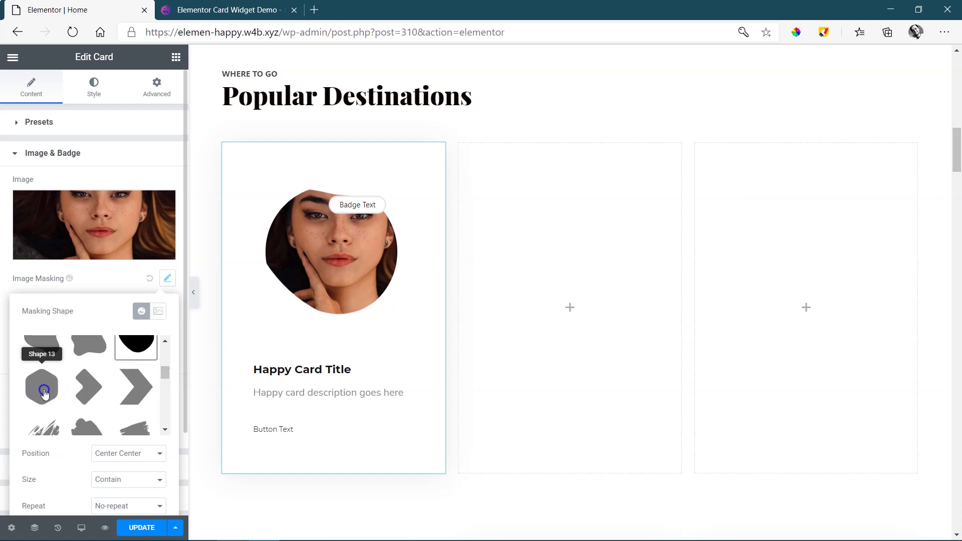
left_click(99, 394)
left_click(136, 387)
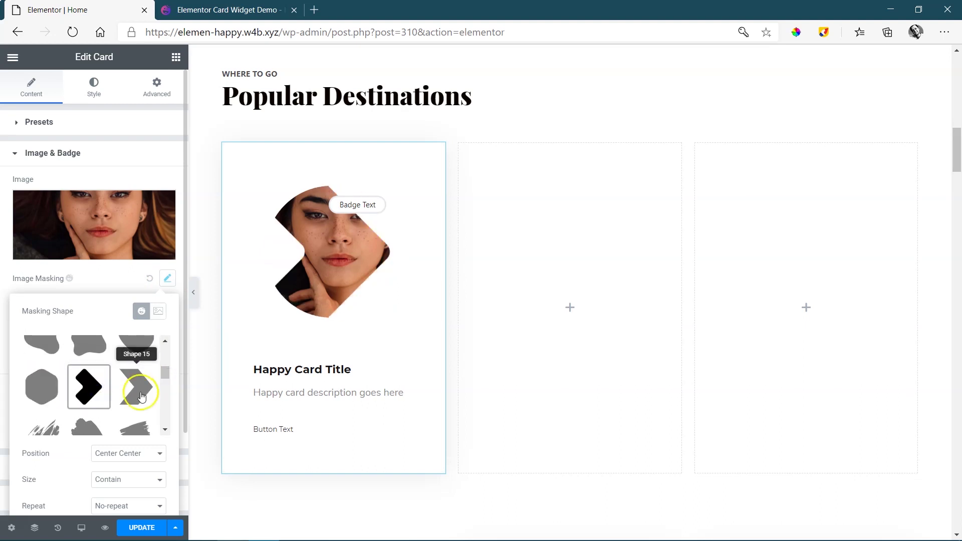
left_click_drag(165, 374, 166, 389)
left_click(103, 409)
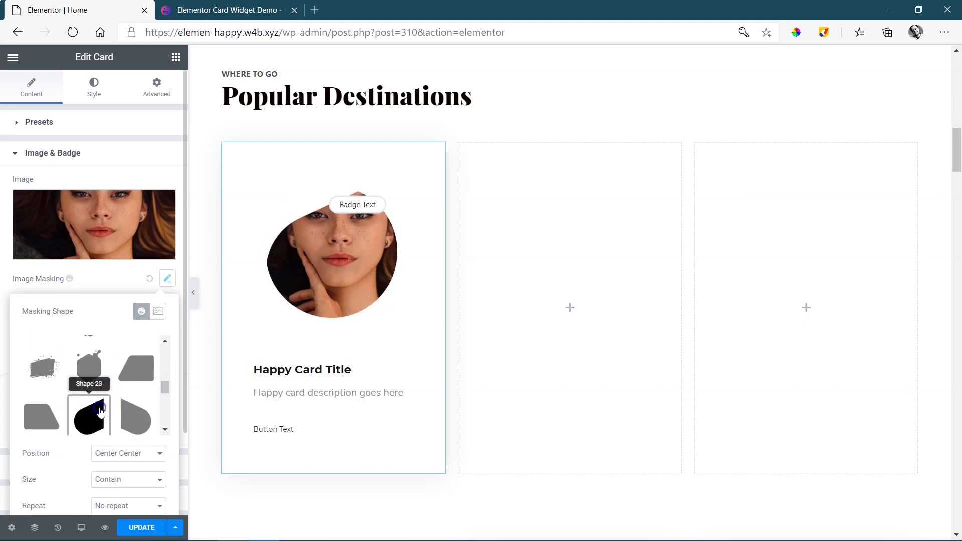
left_click(38, 416)
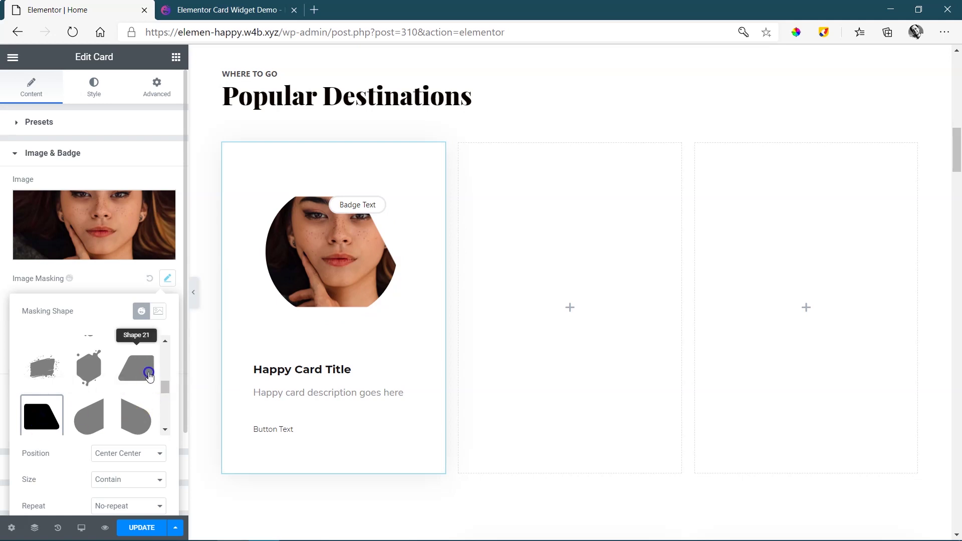
left_click(135, 367)
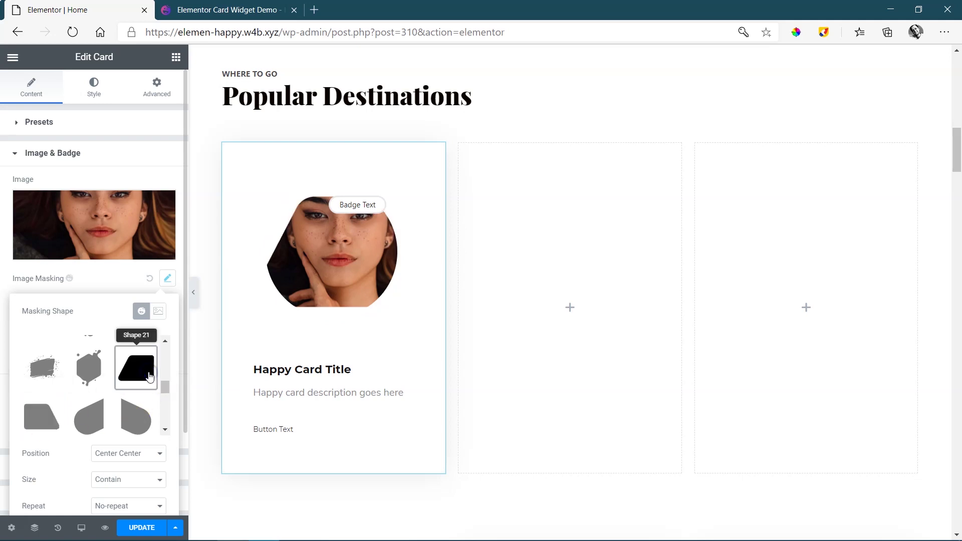
left_click(167, 279)
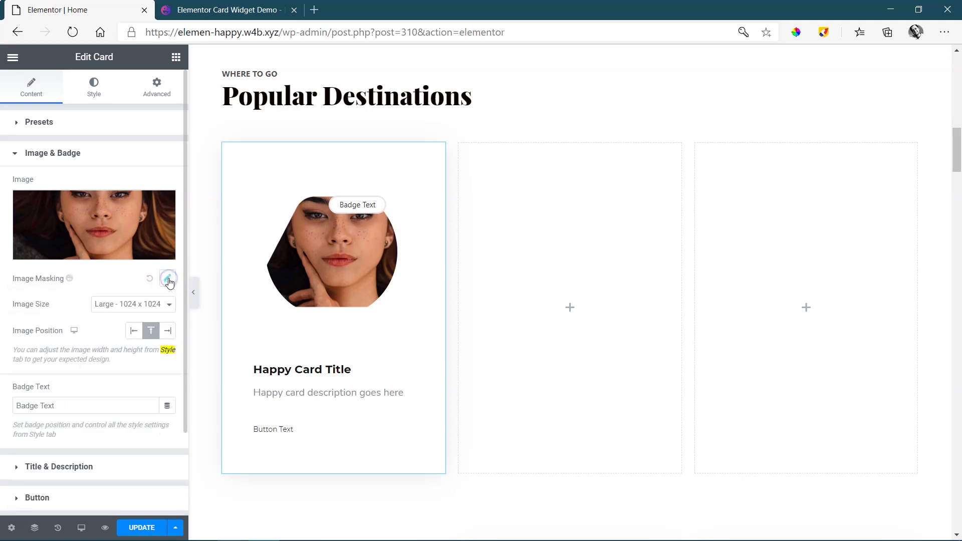
Try the left and right image positions on the first-column card and return the image to the top position.
left_click(134, 331)
left_click(146, 335)
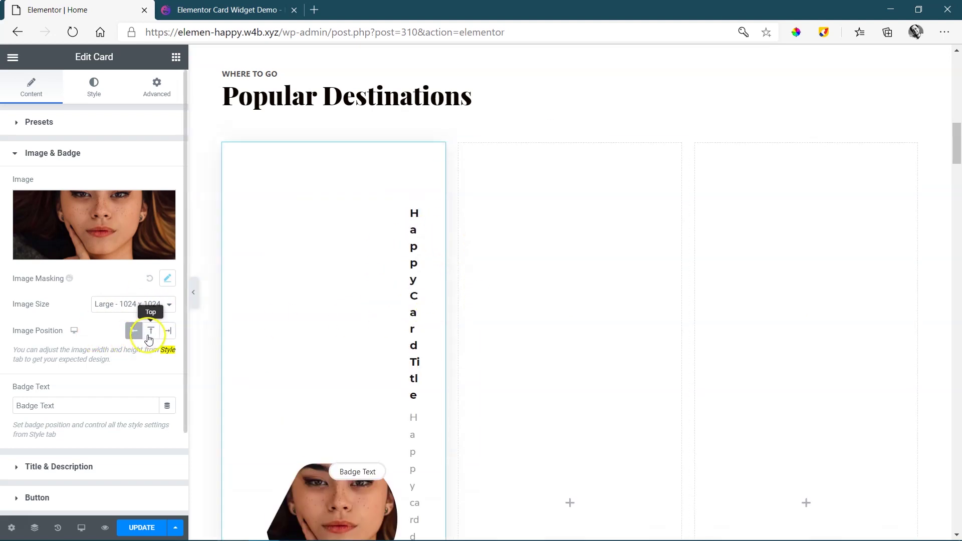
left_click(148, 334)
left_click(167, 332)
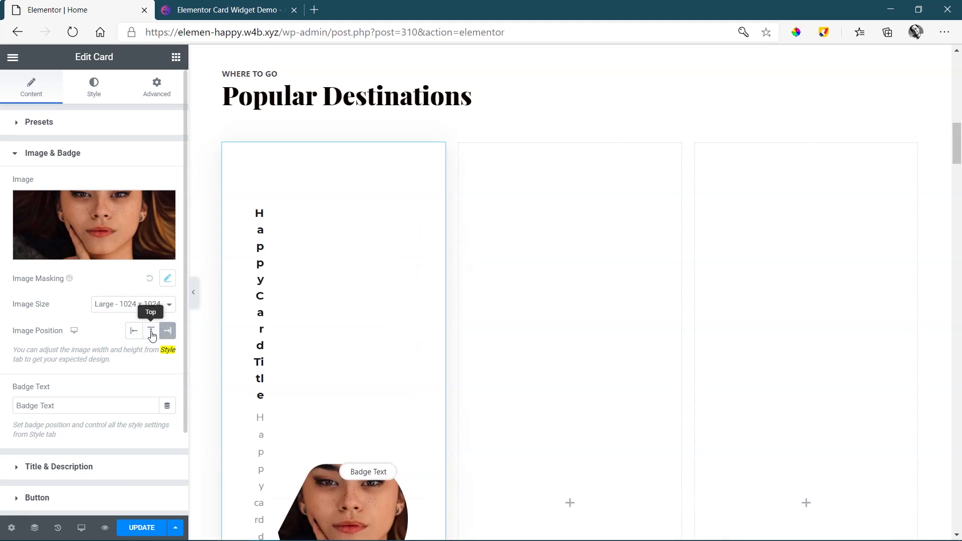
left_click(152, 333)
left_click(166, 333)
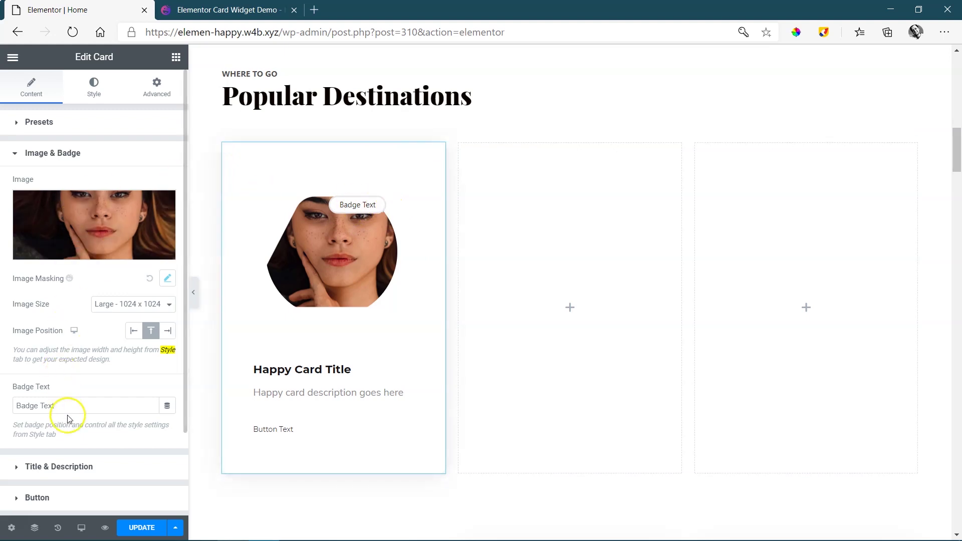
Try Best Deal as the card's badge text and settle on Promo.
left_click_drag(73, 404, 18, 400)
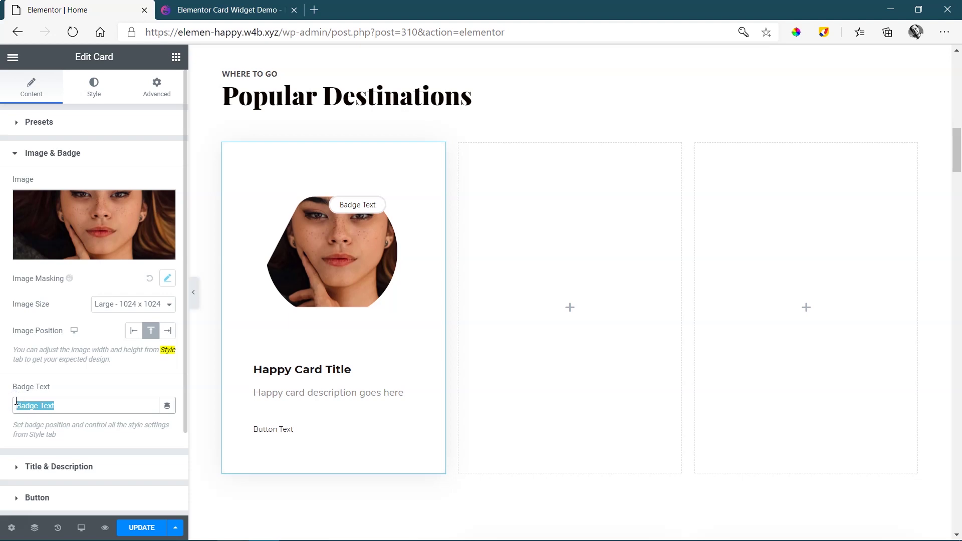
type("Best De")
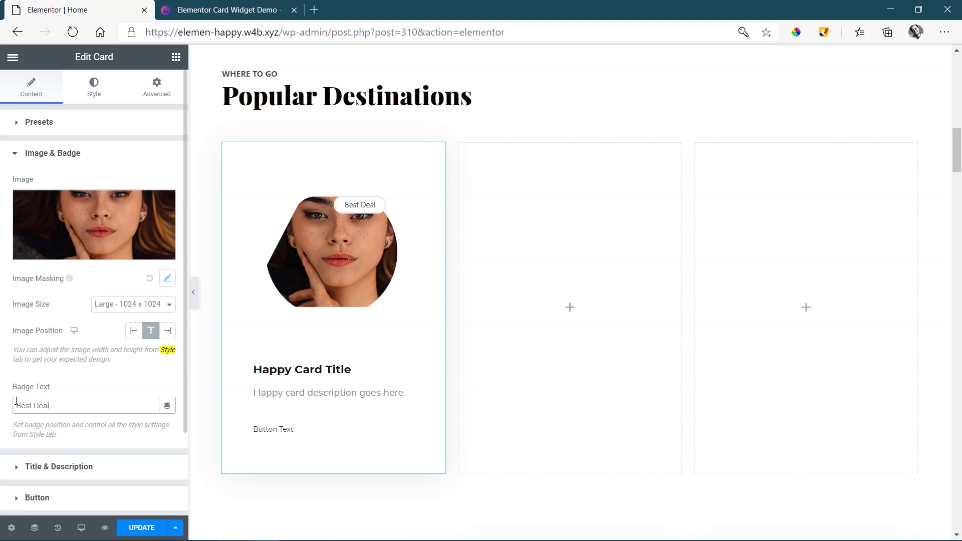
type("al")
key("BackSpace")
Replace the card's title with Joe Pine Travels.
left_click(55, 467)
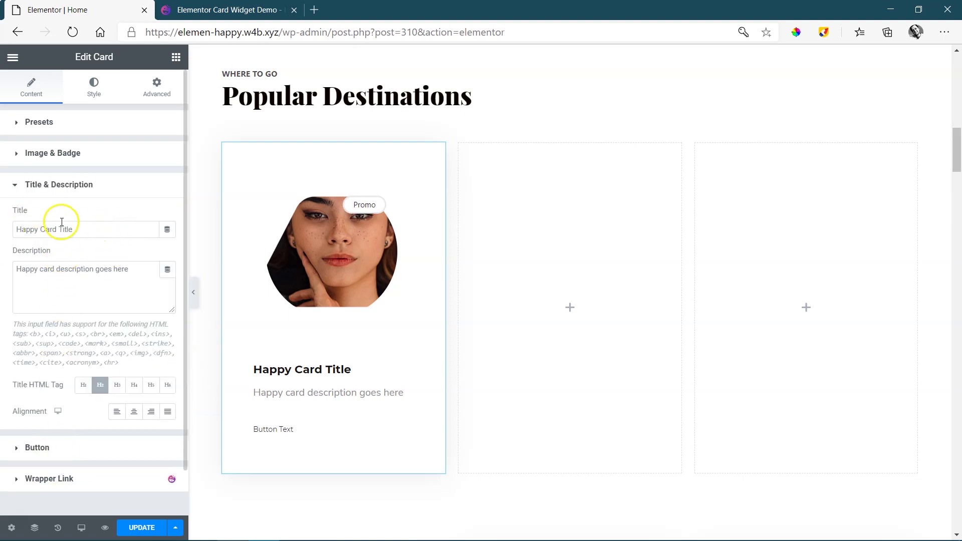
triple_click(88, 225)
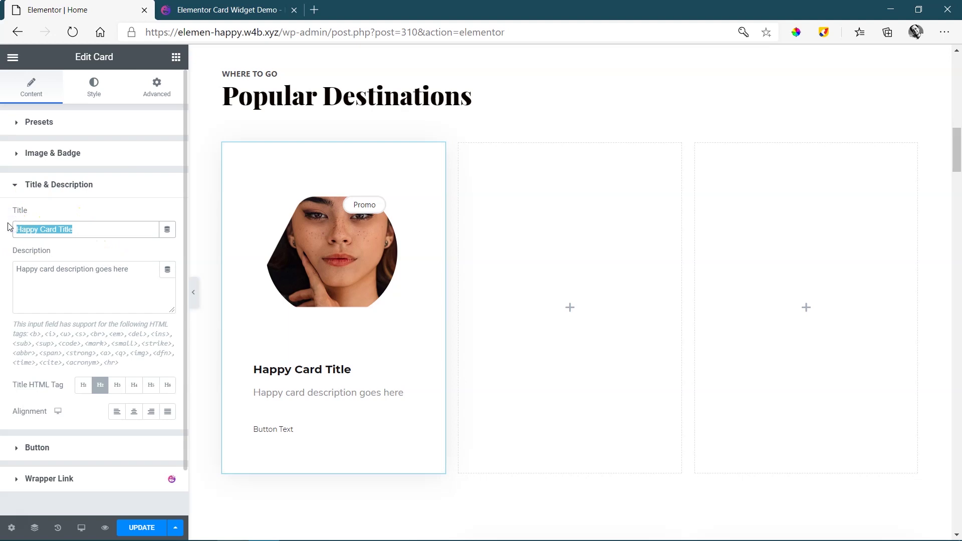
type("Joe Pine Travels")
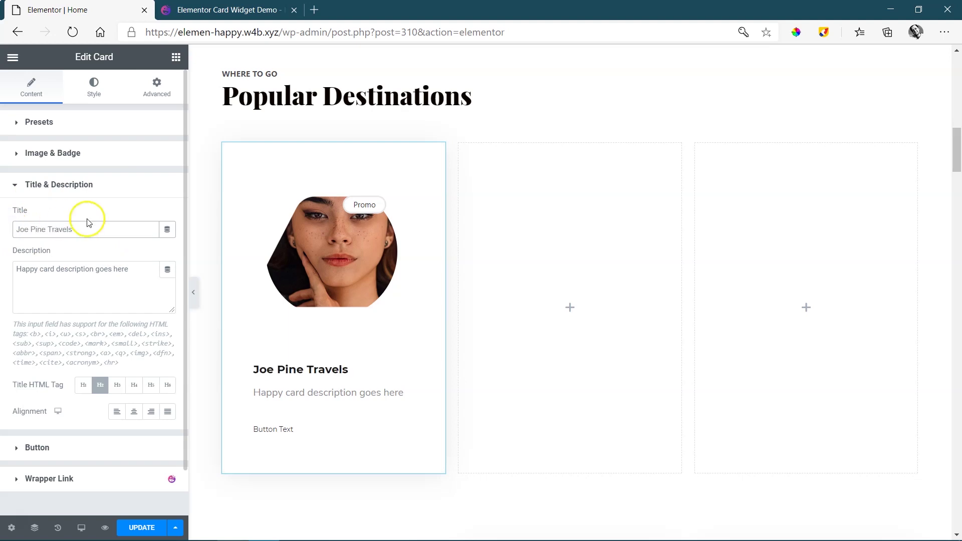
left_click(104, 270)
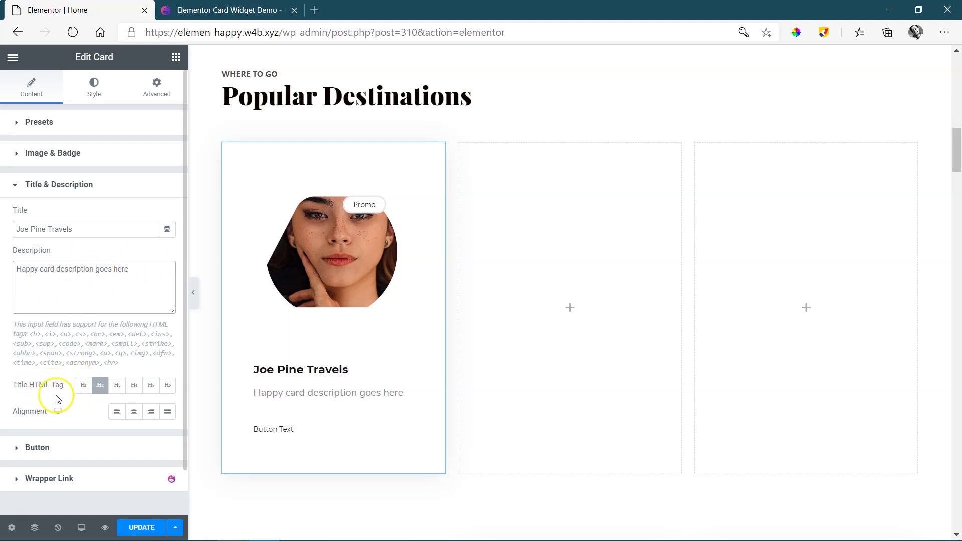
Try the right, justified and left alignments on the card's content and settle on center.
left_click(151, 411)
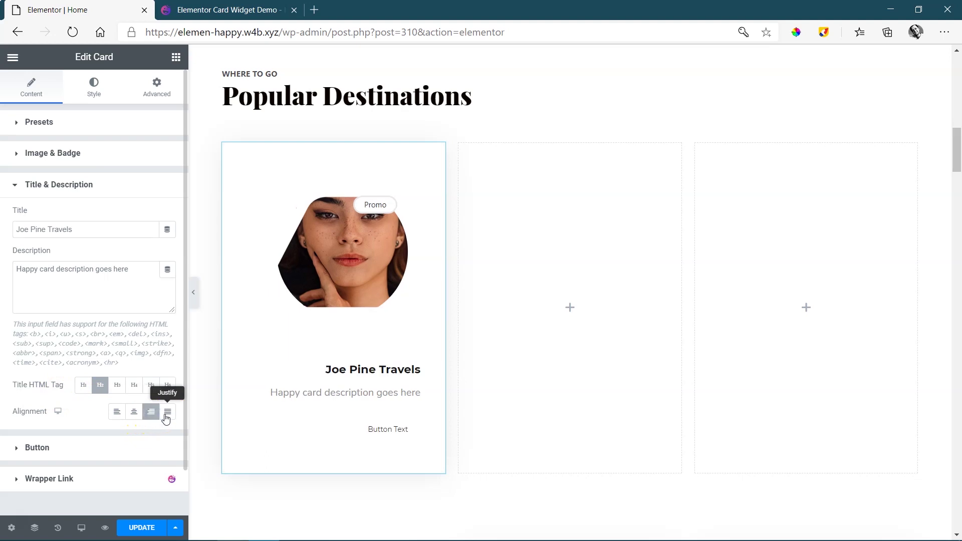
left_click(168, 413)
left_click(134, 411)
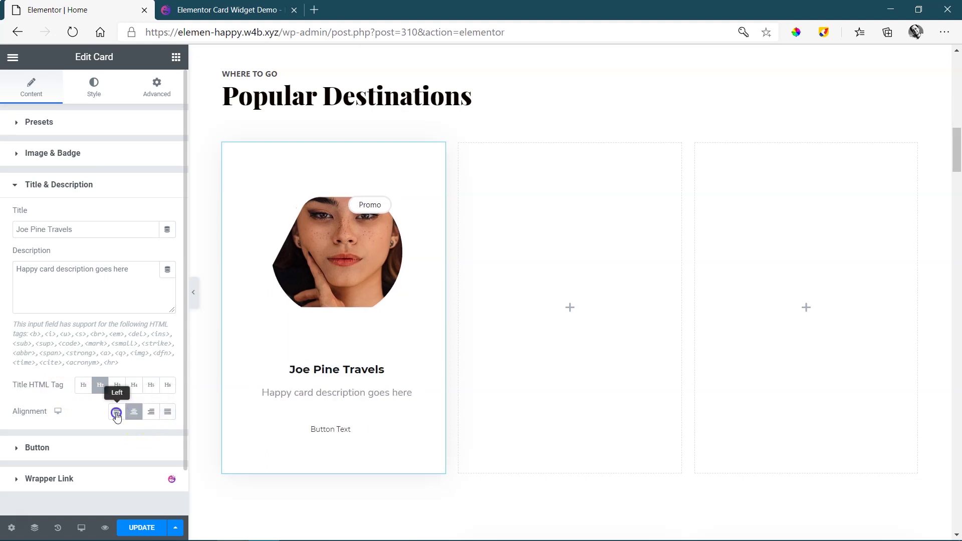
left_click(117, 412)
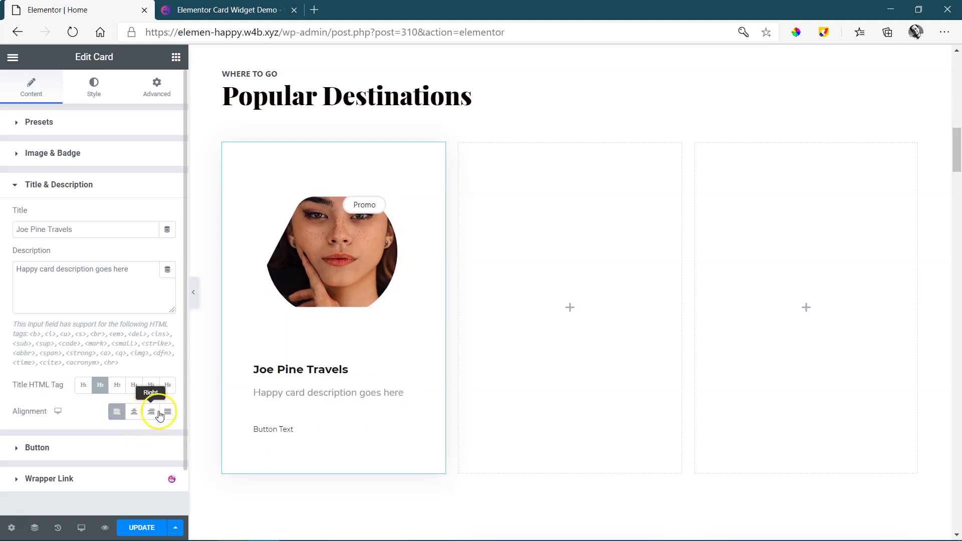
left_click(134, 412)
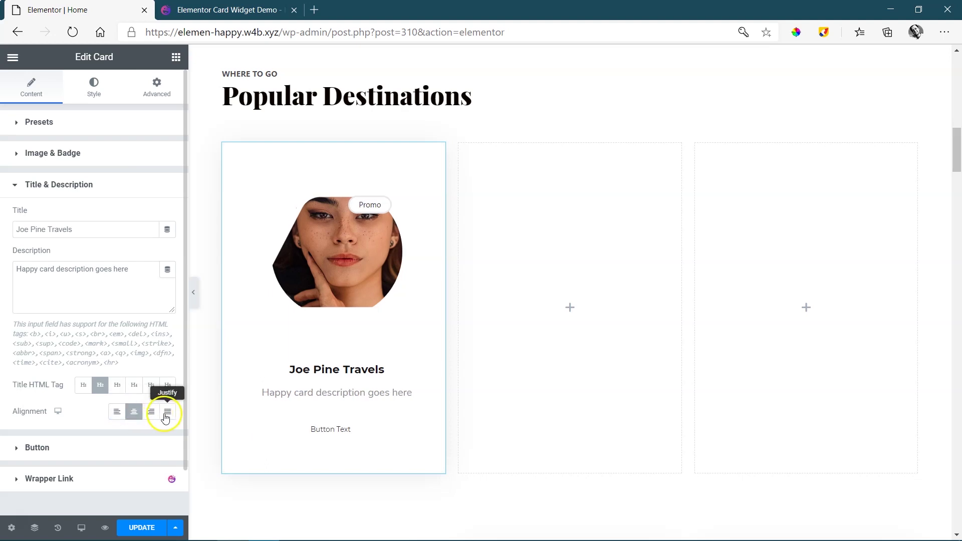
left_click(151, 413)
left_click(137, 413)
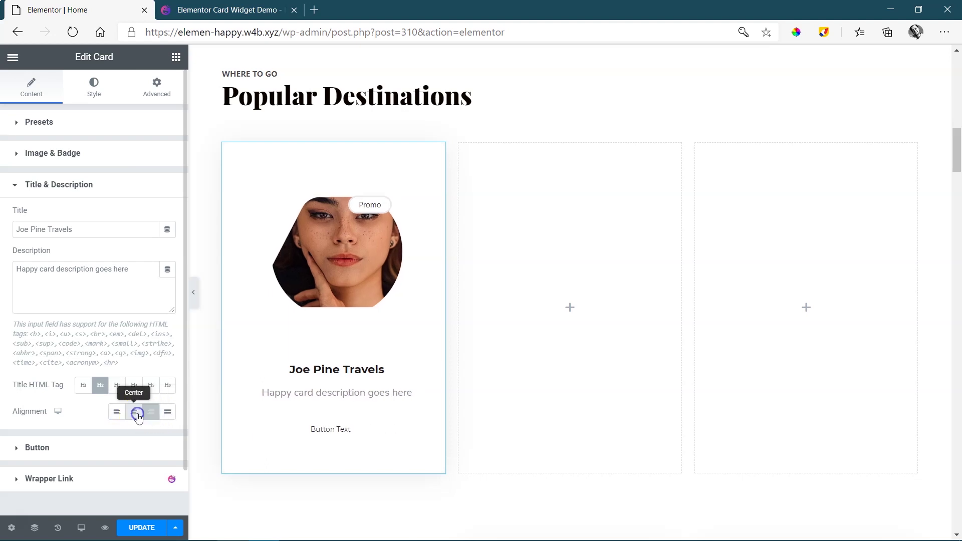
Set the card's button text to Apply Now and turn on the button's full width option.
left_click(54, 454)
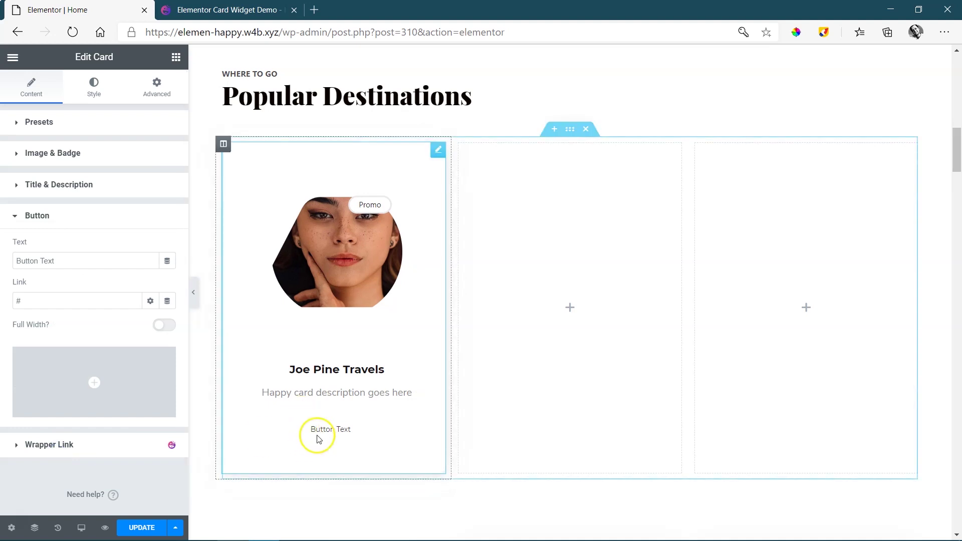
left_click_drag(97, 262, 17, 265)
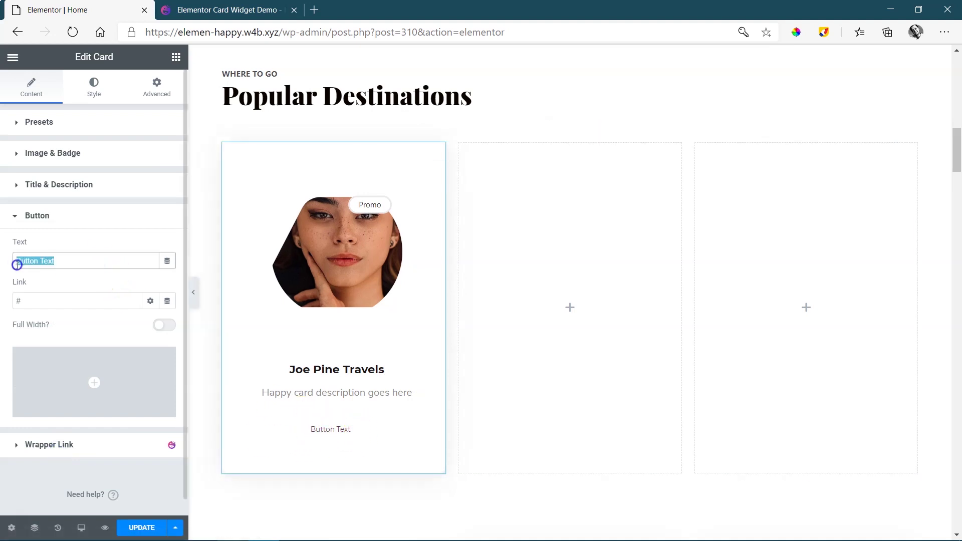
key("BackSpace")
type("Apply Now")
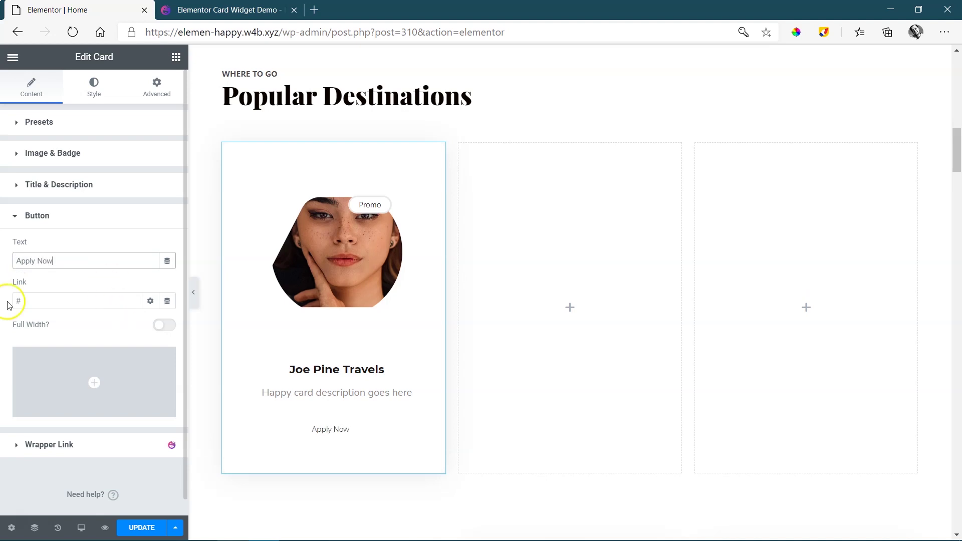
left_click(165, 325)
scroll(168, 328, "down", 1)
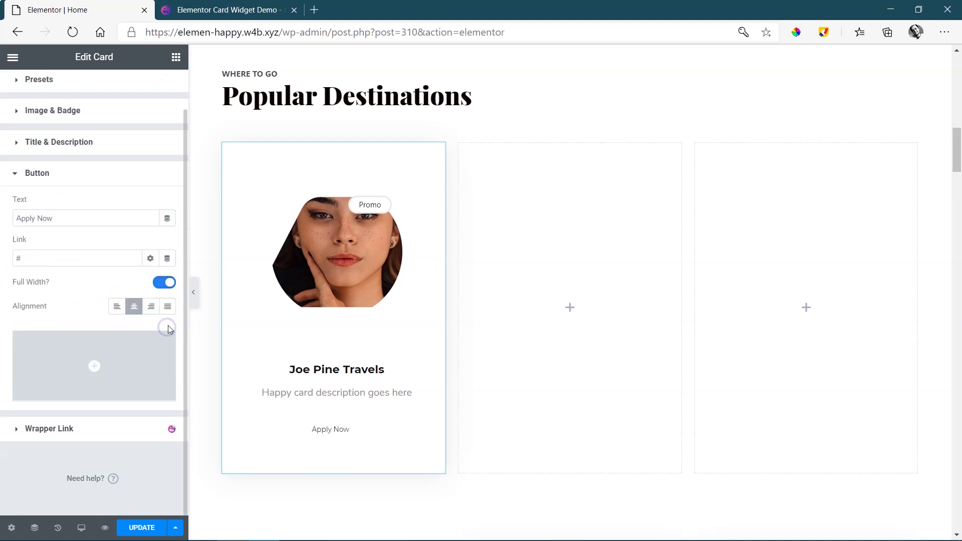
Add the Bell icon from the icon library to the card's Apply Now button.
mouse_move(100, 364)
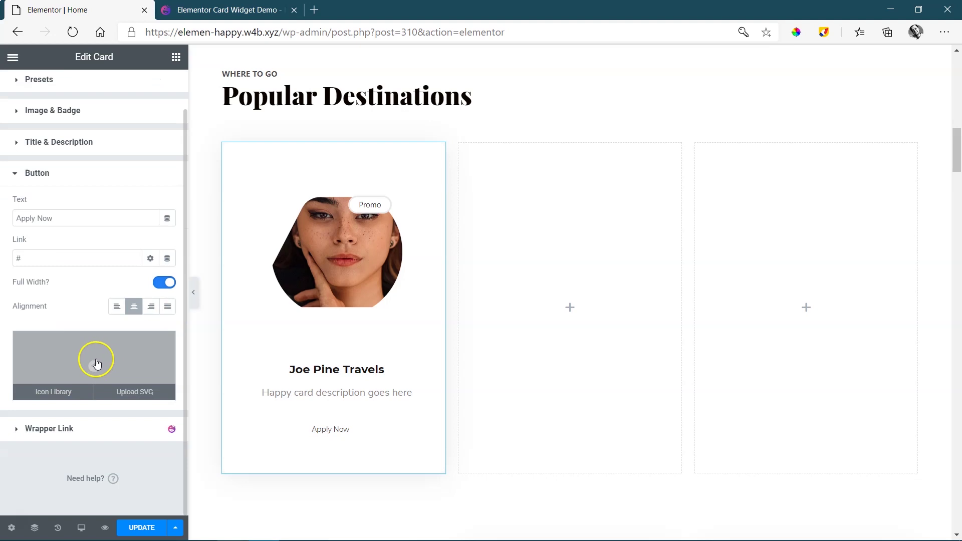
left_click(97, 363)
left_click(370, 246)
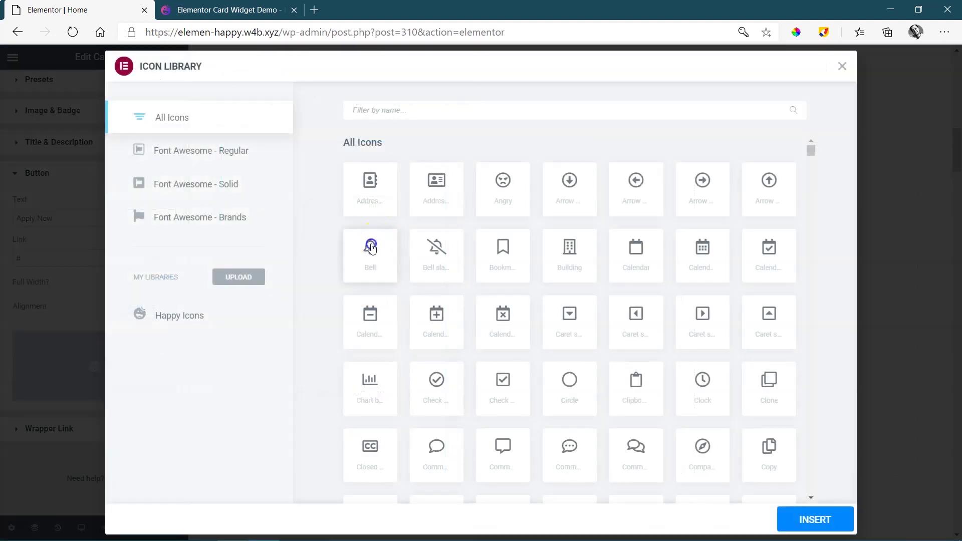
left_click(802, 519)
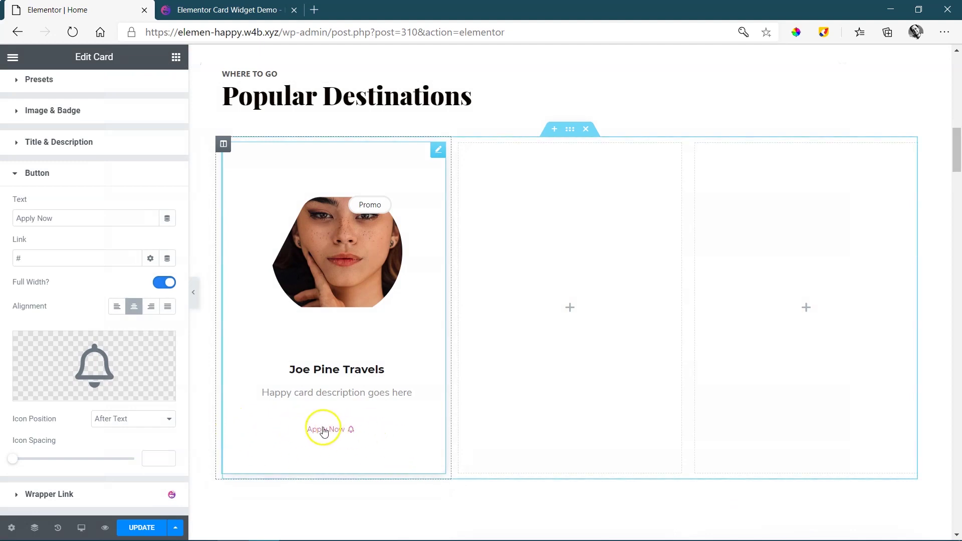
left_click(38, 174)
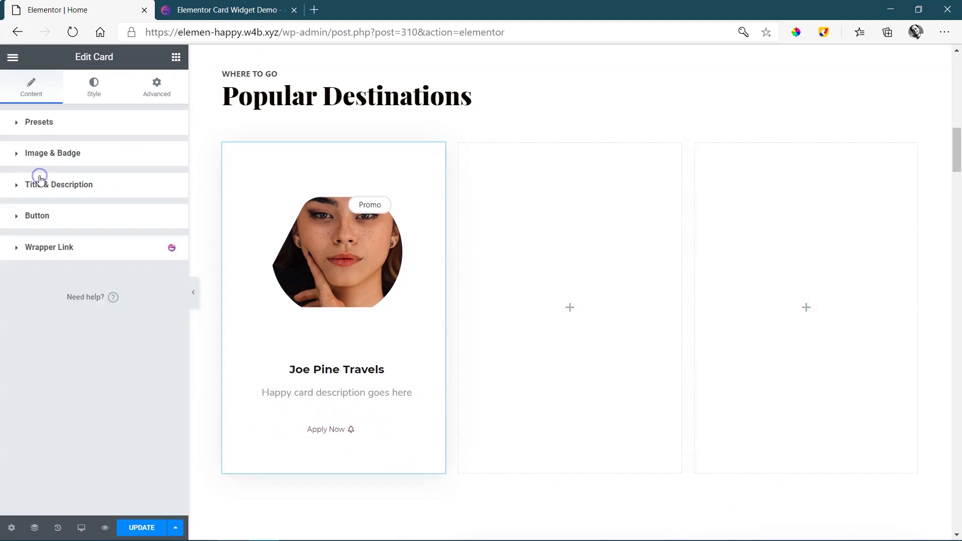
Resize the card's image to 436 px wide and 274 px high, after trying a width of 100%.
left_click(93, 96)
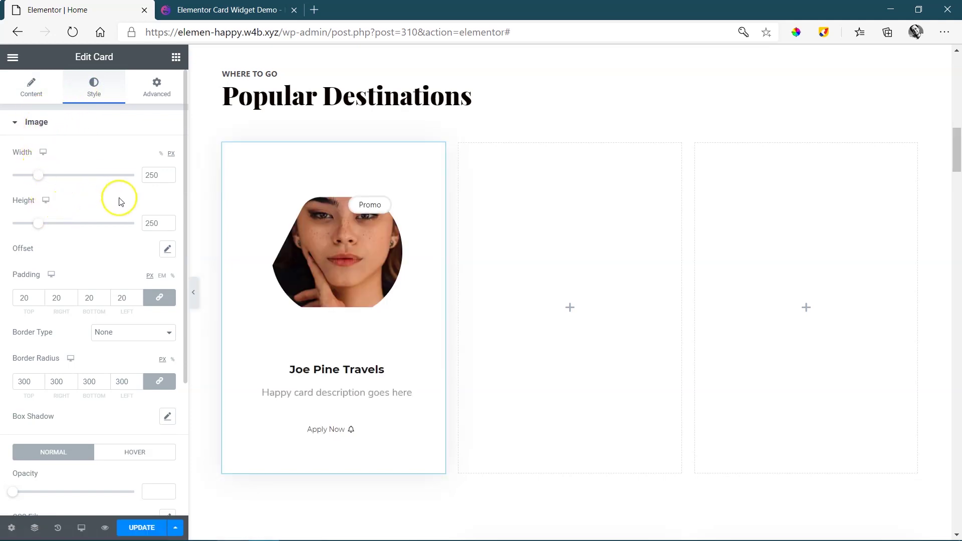
left_click(162, 155)
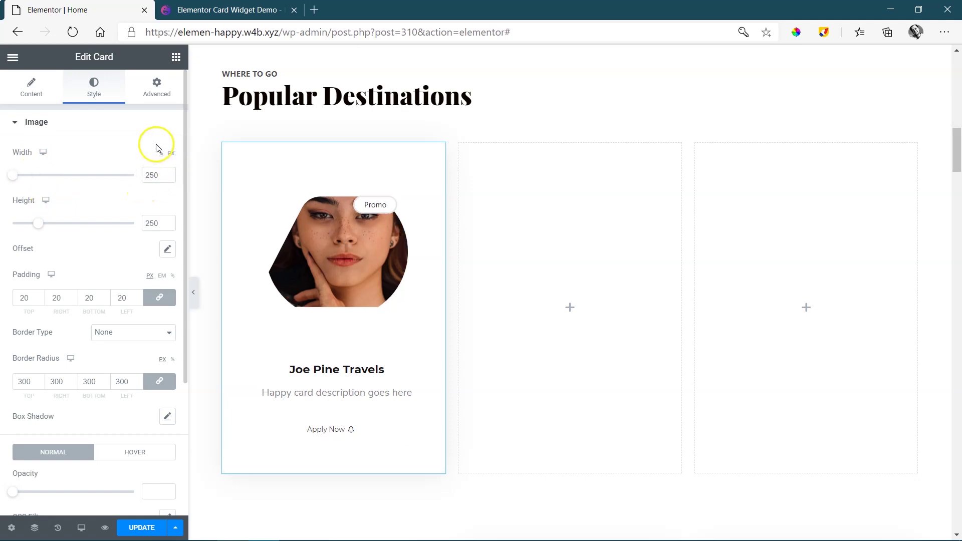
left_click_drag(13, 179, 137, 182)
mouse_move(44, 224)
left_mouse_down()
mouse_move(28, 224)
mouse_move(40, 228)
left_mouse_up()
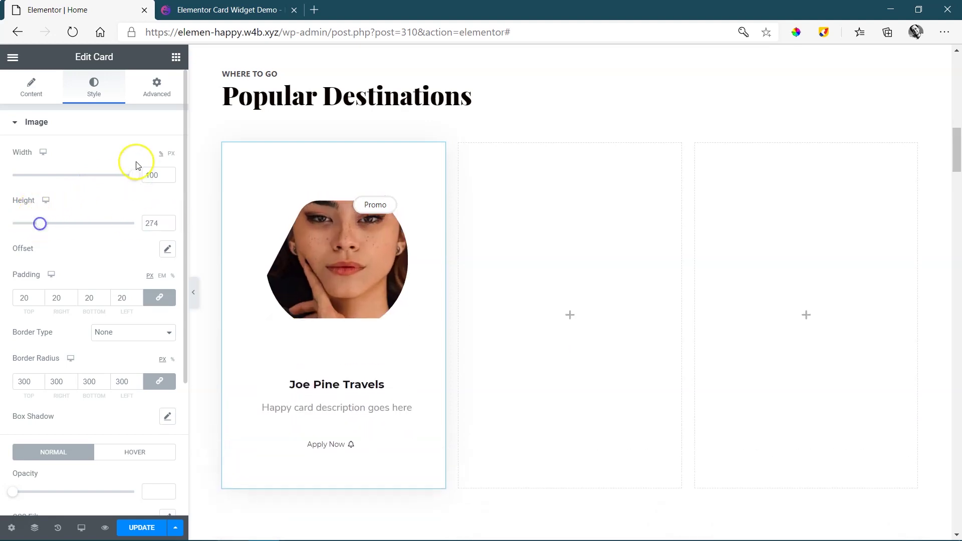
mouse_move(30, 178)
left_mouse_down()
mouse_move(17, 178)
mouse_move(40, 181)
left_mouse_up()
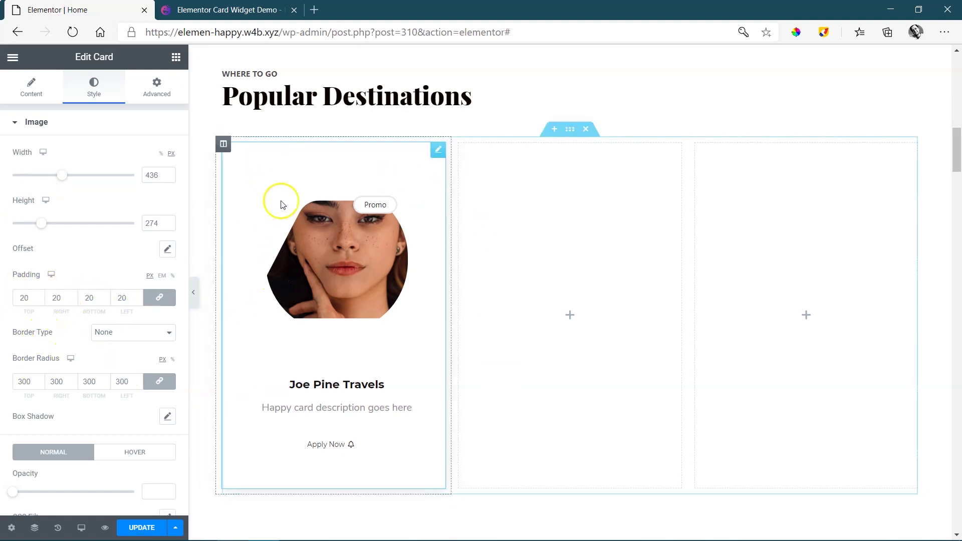
Try the Bottom Left, Bottom Center, Top Center and Top Left positions for the Promo badge and return it to Top Right.
scroll(140, 300, "down", 4)
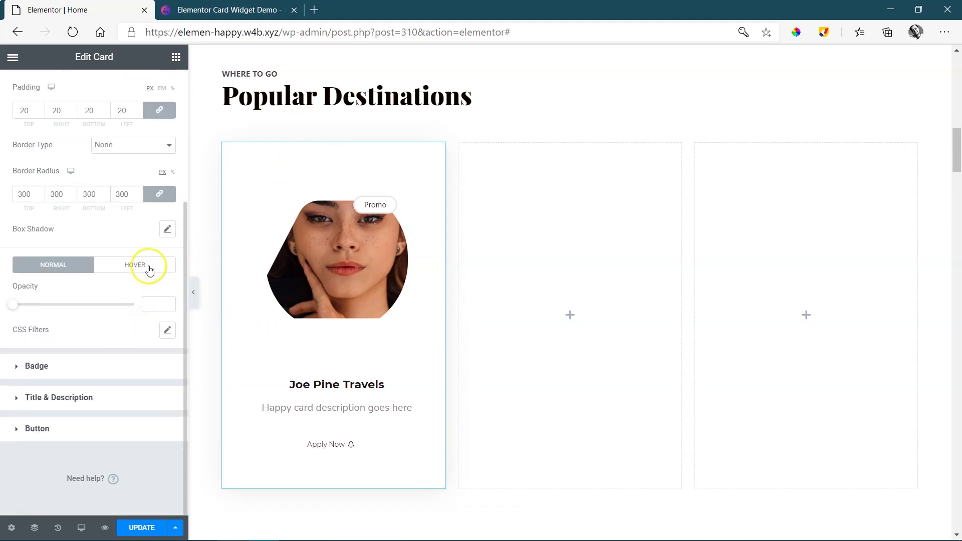
left_click(35, 368)
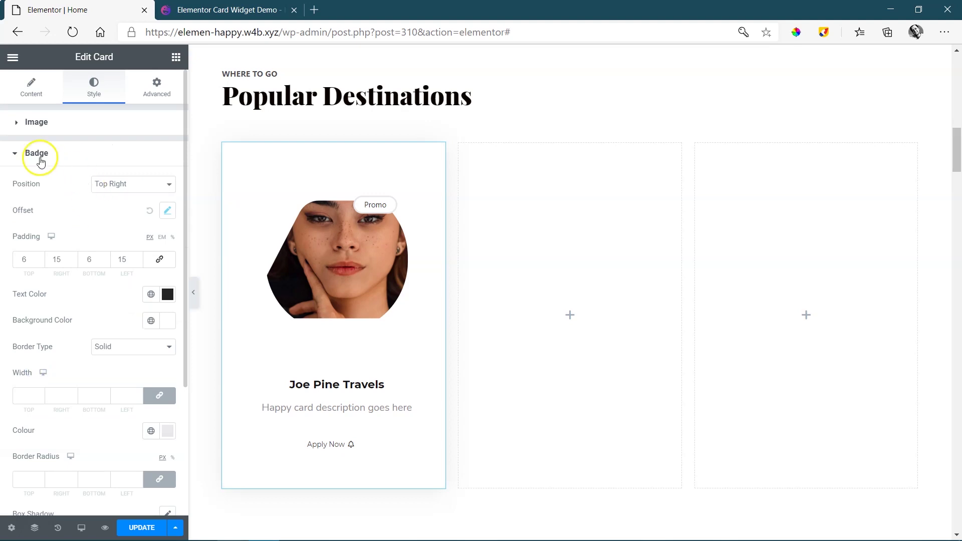
left_click(140, 184)
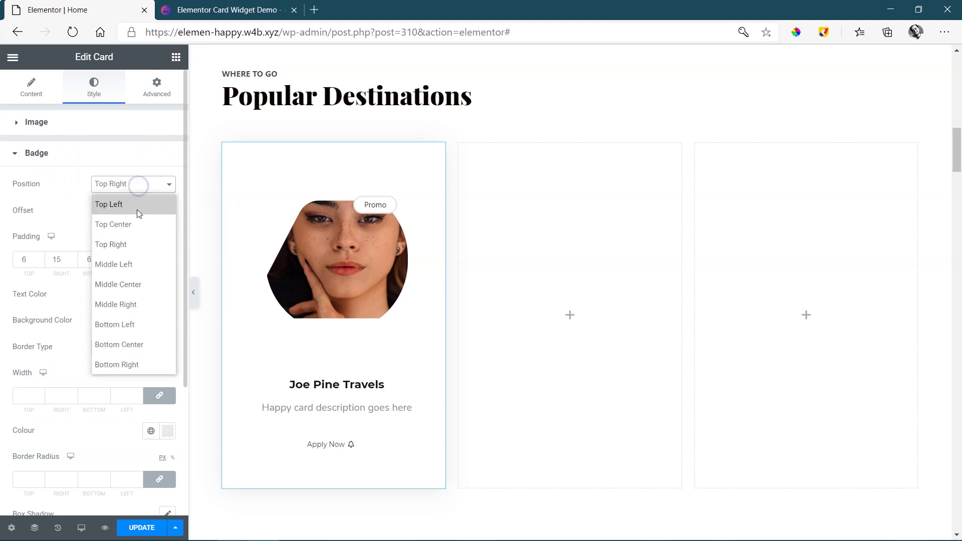
left_click(128, 325)
left_click(145, 181)
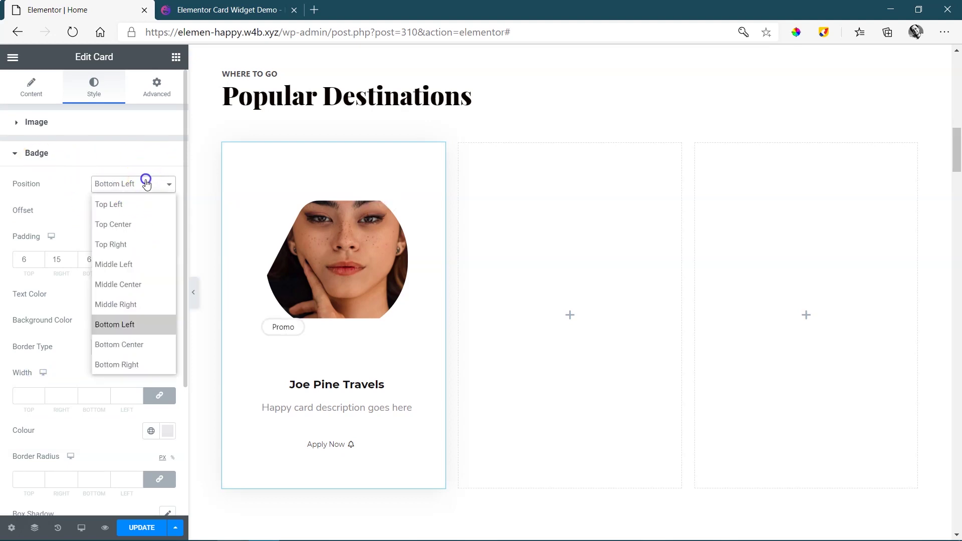
left_click(122, 347)
left_click(143, 183)
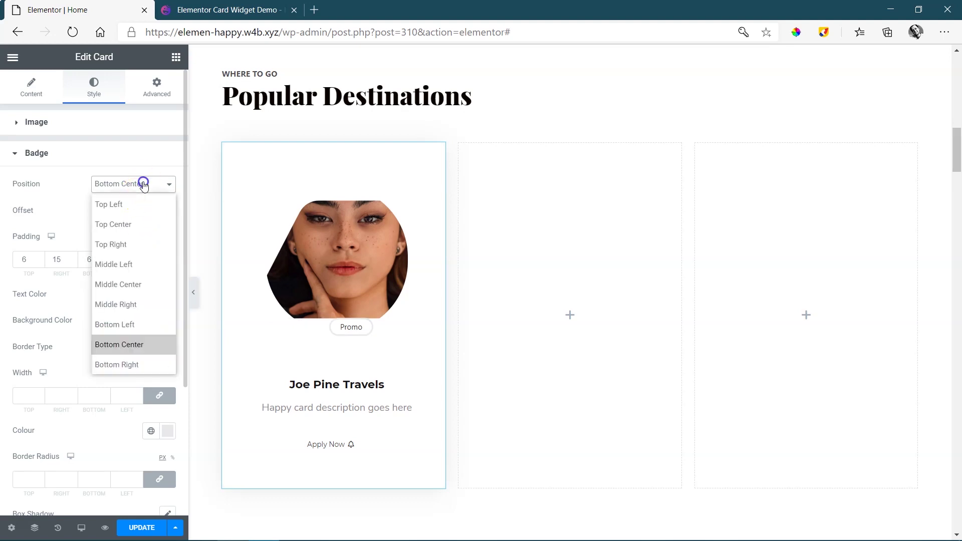
left_click(129, 223)
left_click(134, 186)
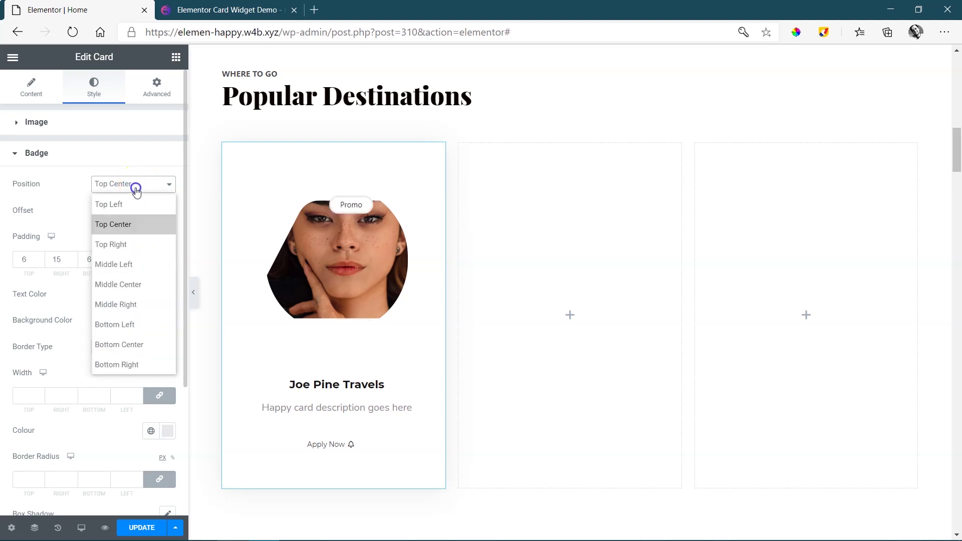
left_click(135, 206)
left_click(135, 185)
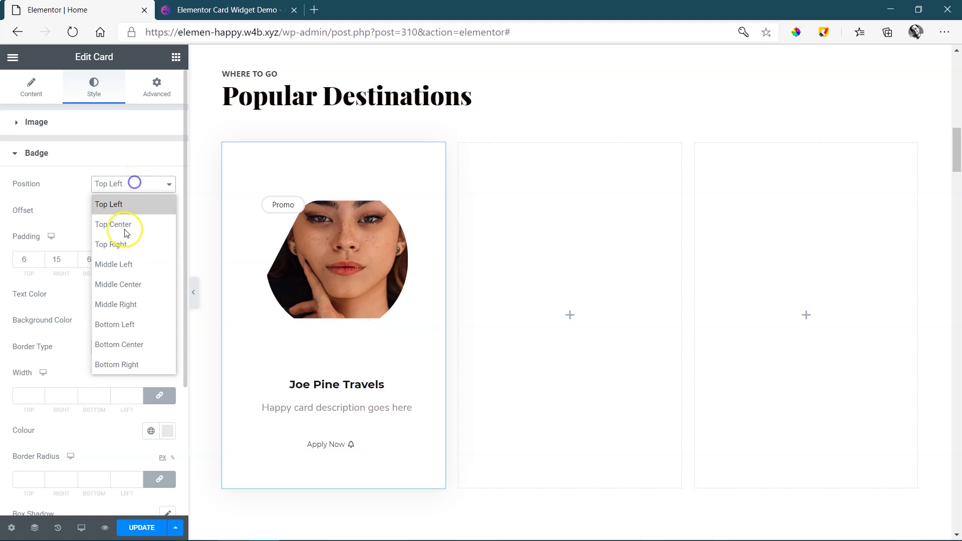
left_click(133, 243)
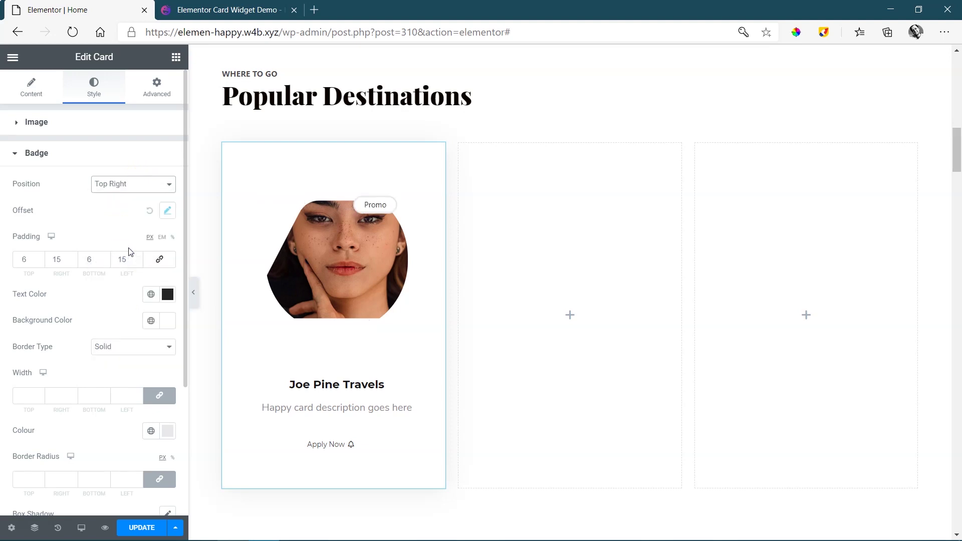
left_click(51, 158)
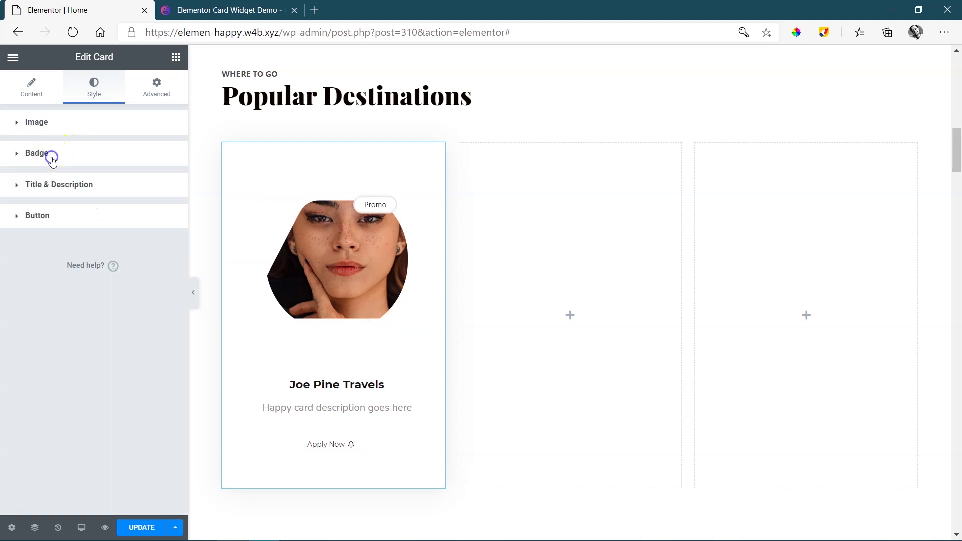
Set the Apply Now button's background to fully opaque orange-red #FF4300, after trying green #00FF45.
left_click(55, 184)
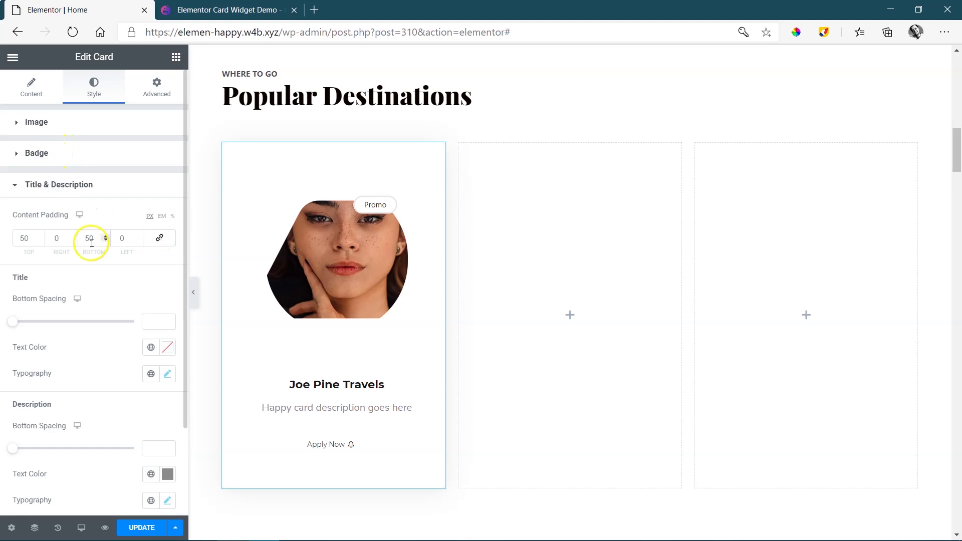
scroll(93, 244, "down", 2)
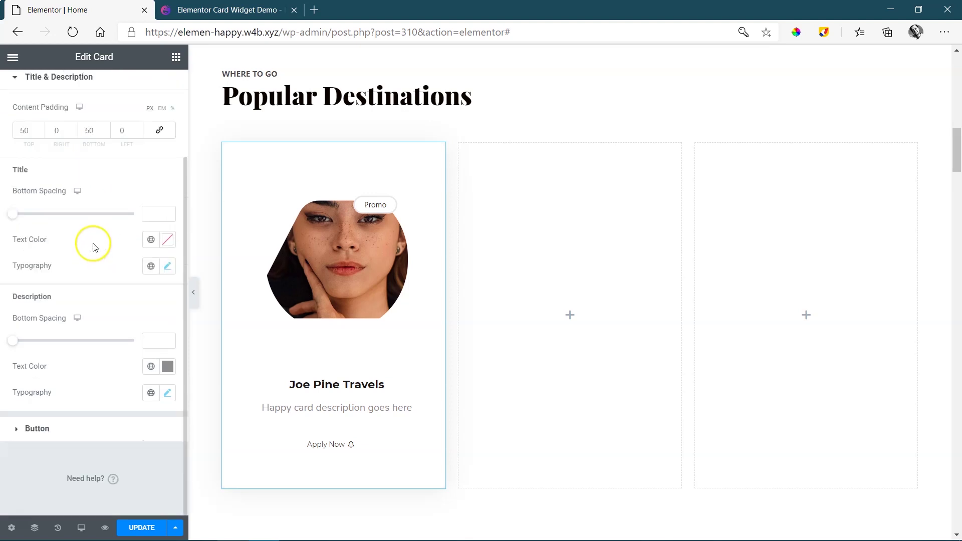
left_click(54, 426)
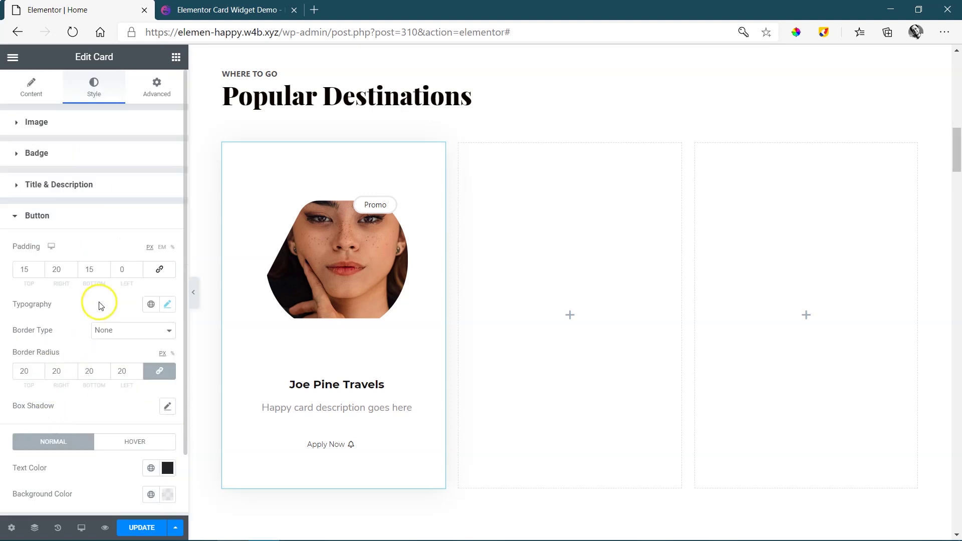
scroll(99, 306, "down", 2)
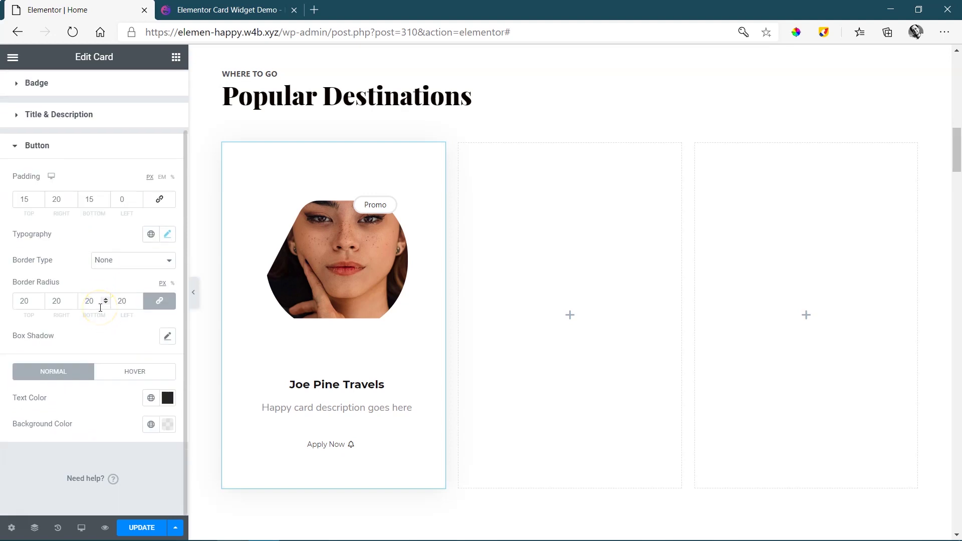
left_click(167, 426)
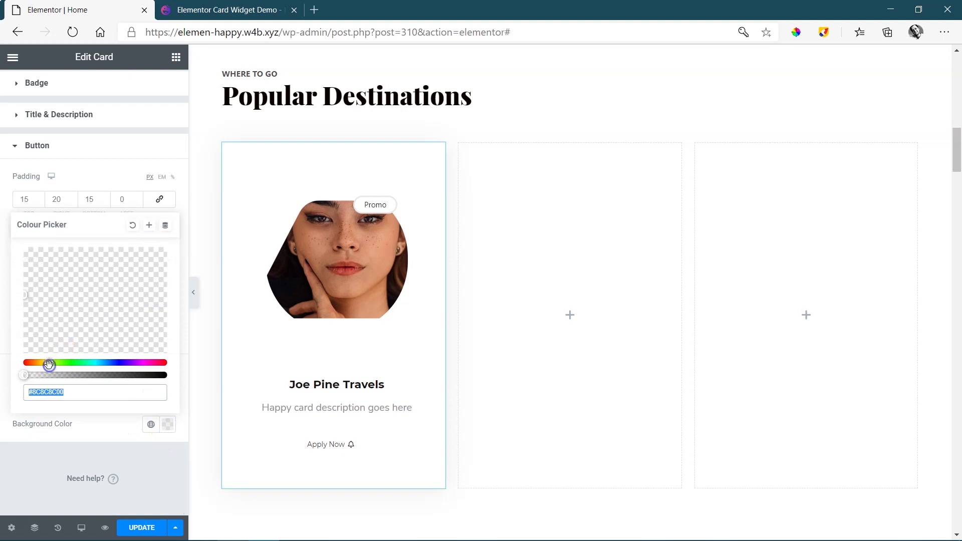
left_click(88, 332)
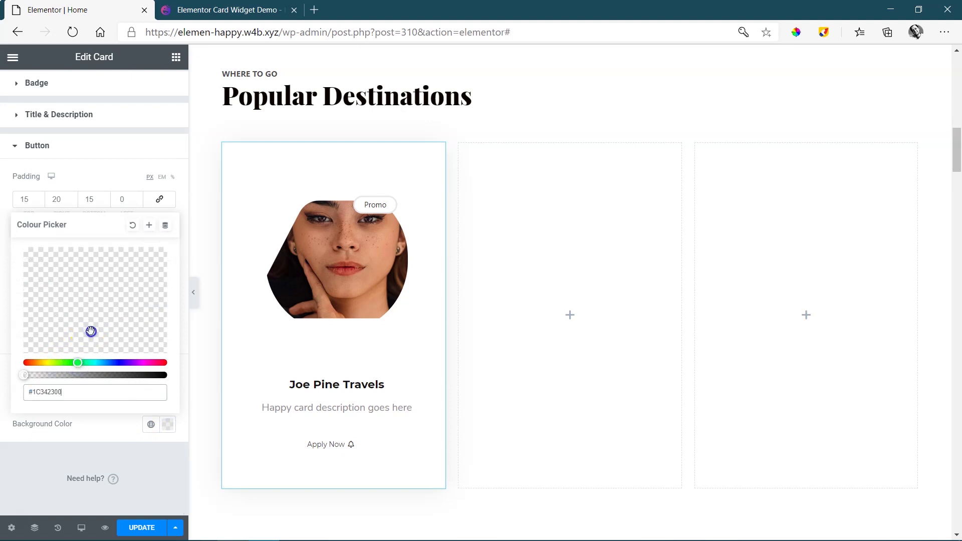
left_click_drag(25, 375, 173, 386)
left_click(174, 379)
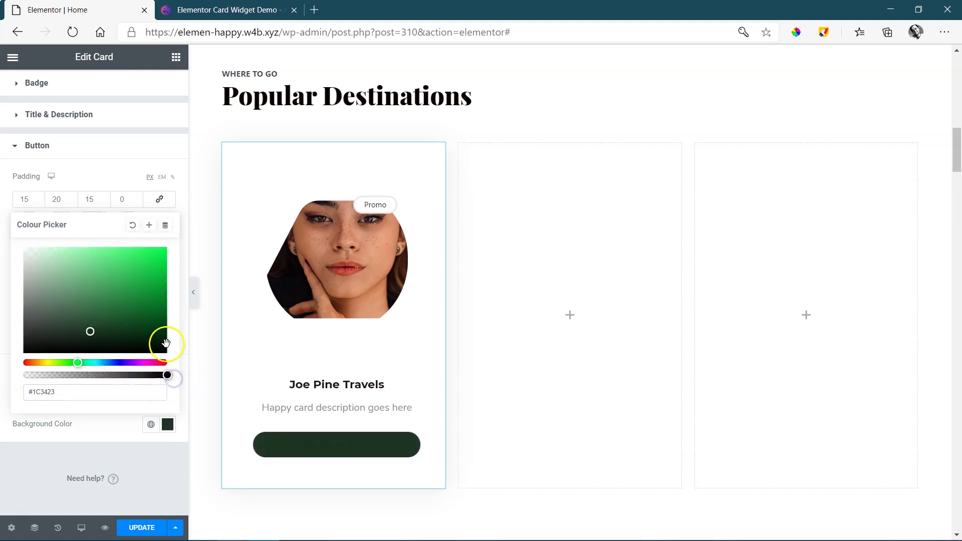
left_click_drag(89, 334, 170, 247)
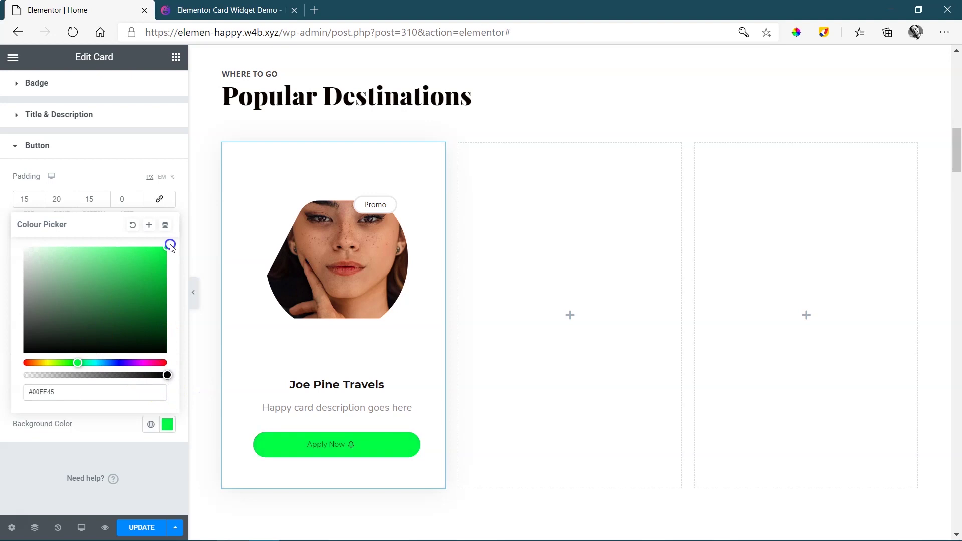
left_click(175, 260)
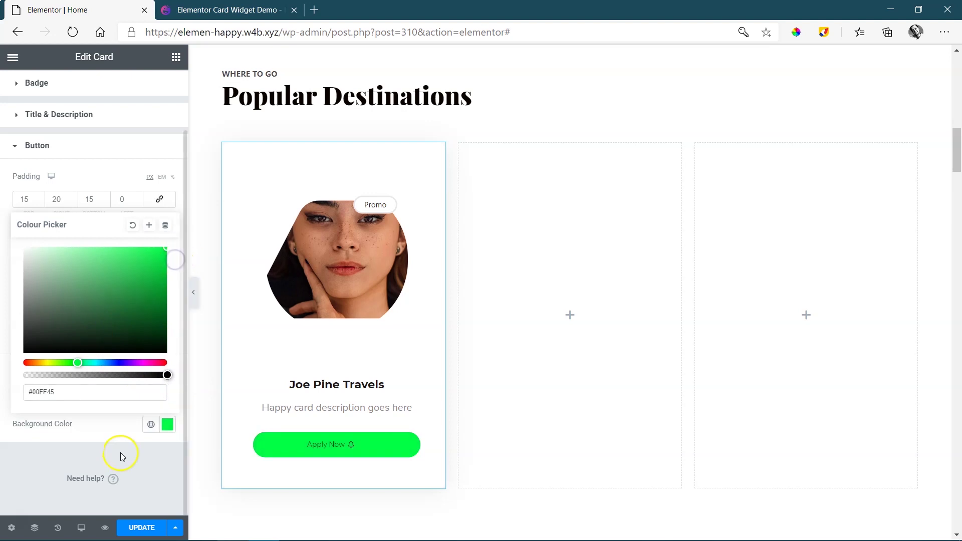
left_click_drag(36, 362, 29, 366)
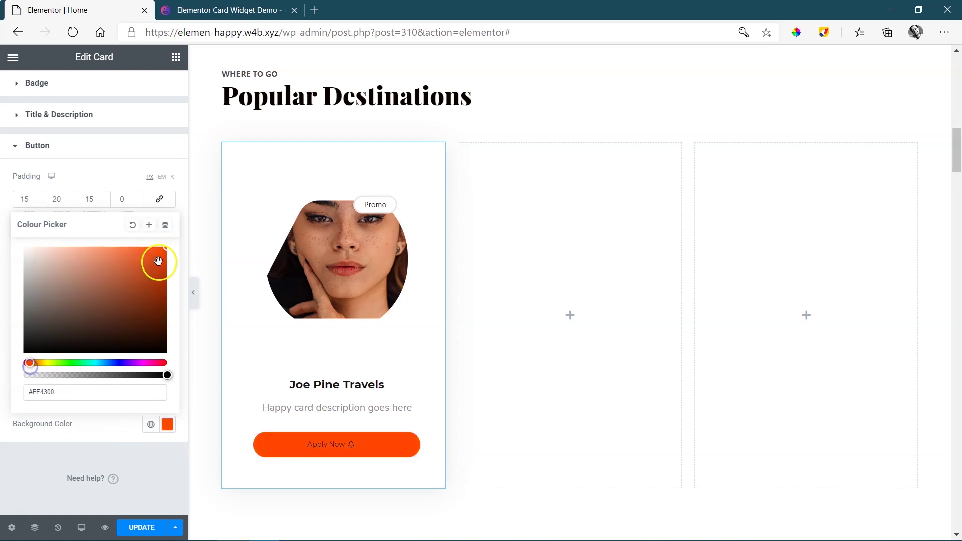
left_click(167, 425)
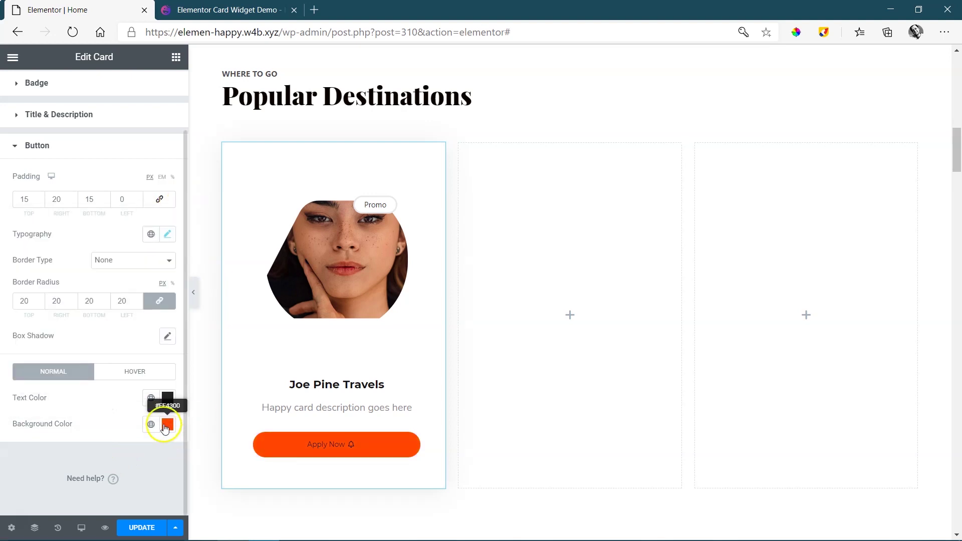
Change the Apply Now button's text color to white, #FFFFFF.
left_click(167, 398)
left_click_drag(48, 312, 22, 217)
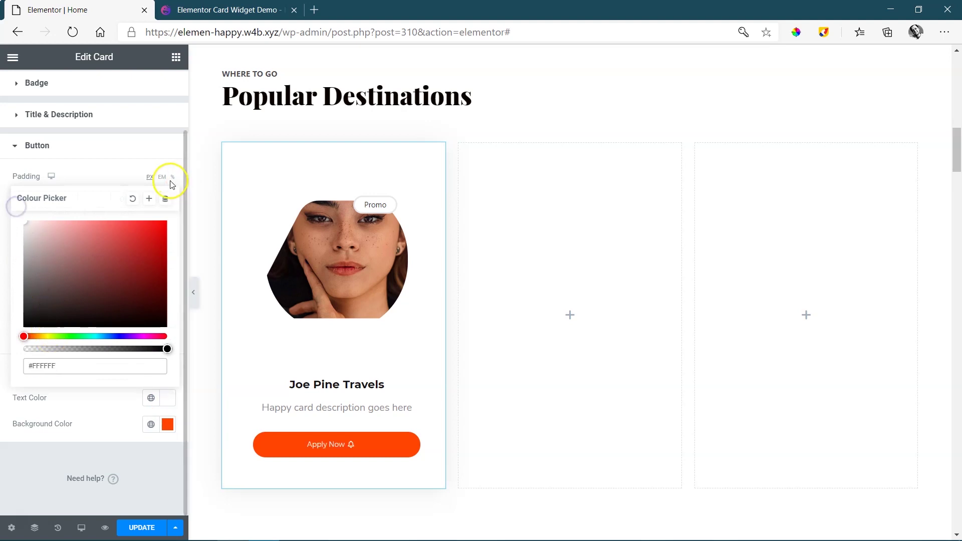
left_click(163, 145)
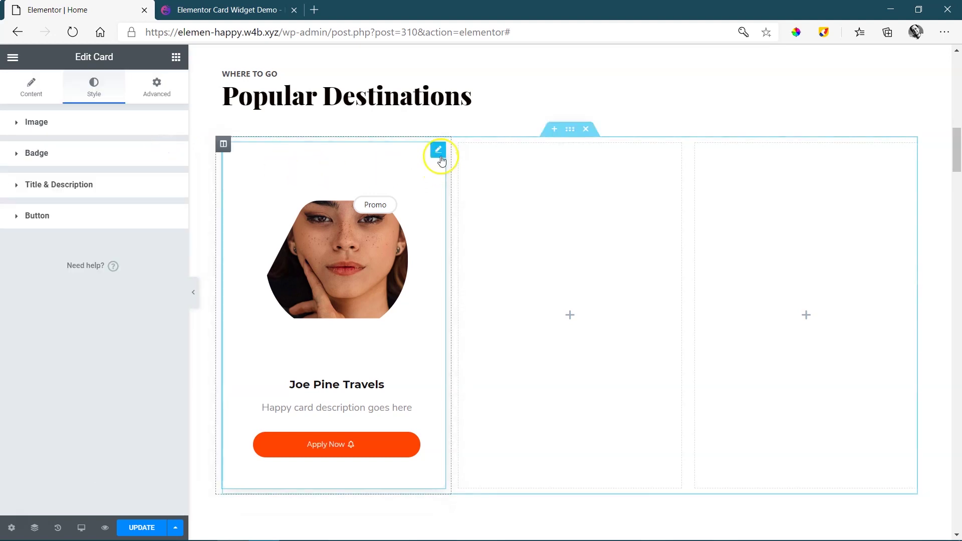
Copy the finished card and paste it into the two empty columns of the Popular Destinations section.
right_click(366, 151)
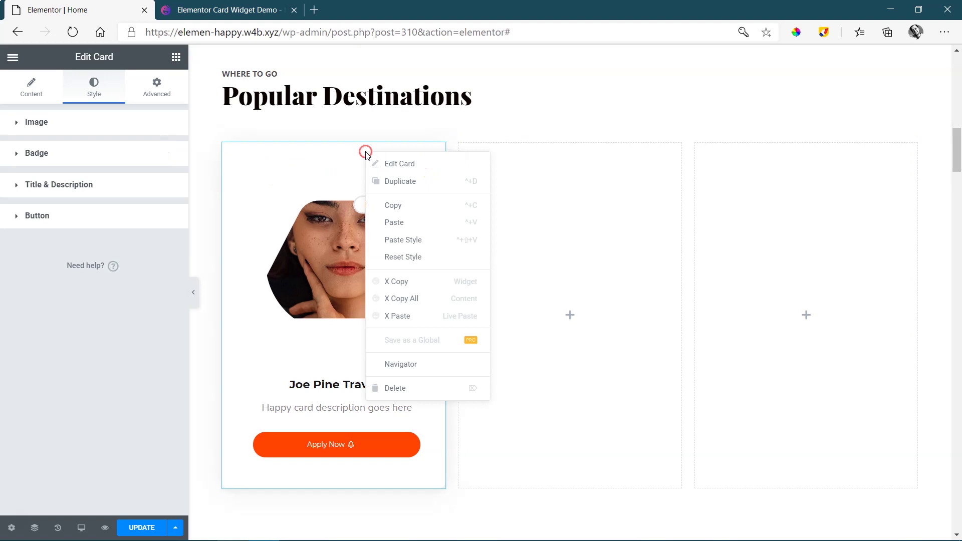
left_click(384, 205)
right_click(535, 229)
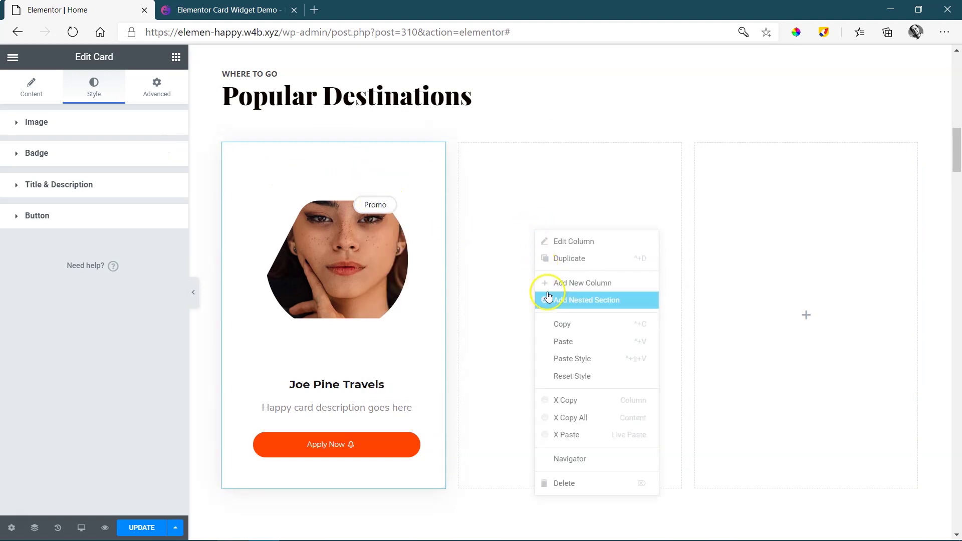
left_click(557, 341)
right_click(741, 228)
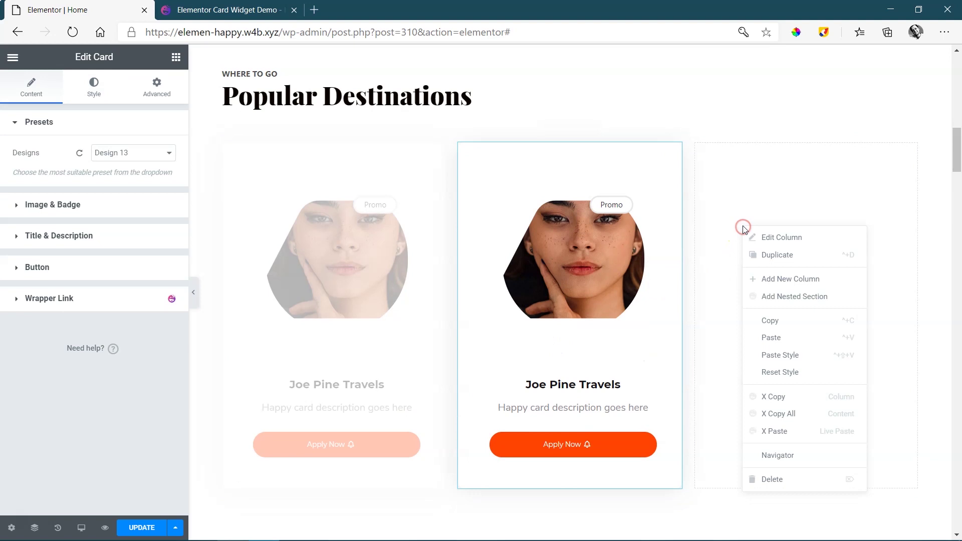
left_click(770, 336)
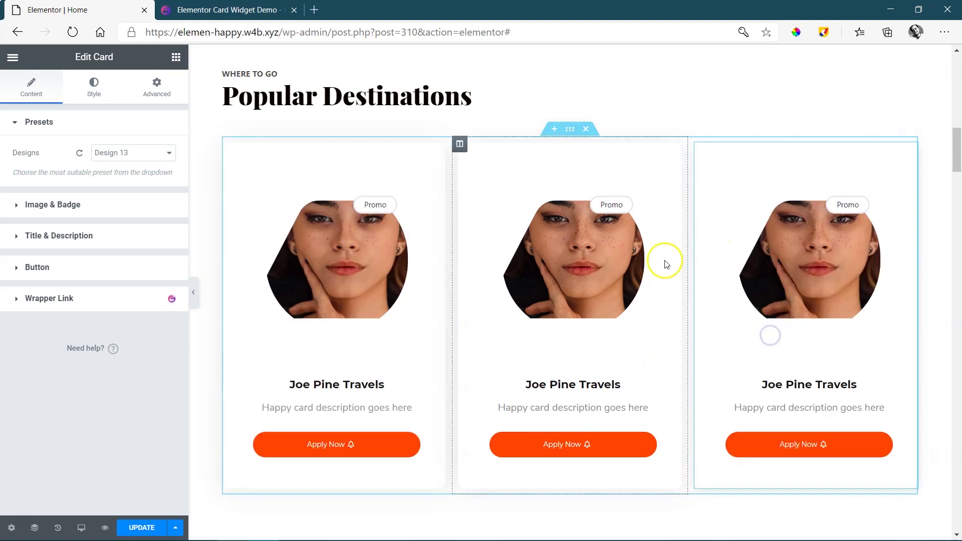
Replace the middle card's image with the media library photo of the woman in a long red dress.
left_click(75, 205)
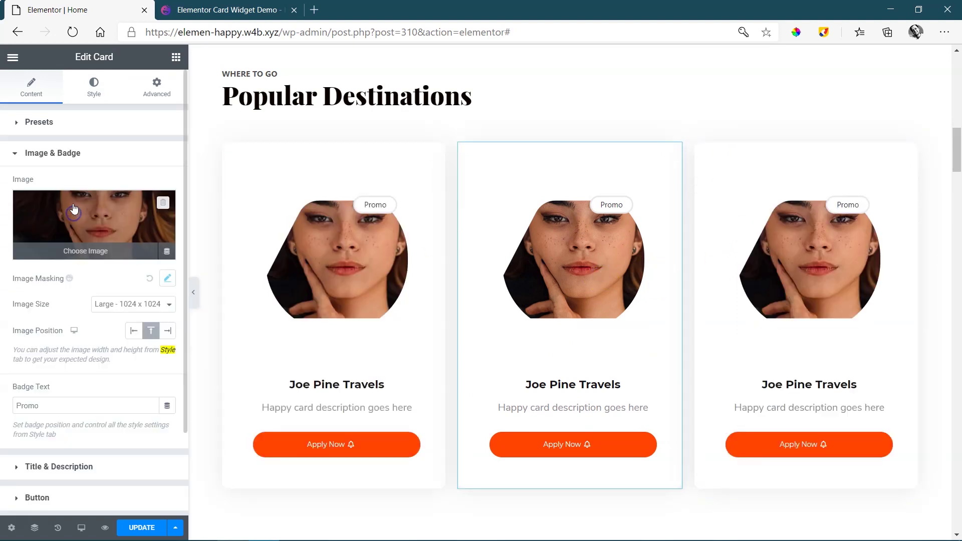
left_click(90, 220)
left_click(426, 296)
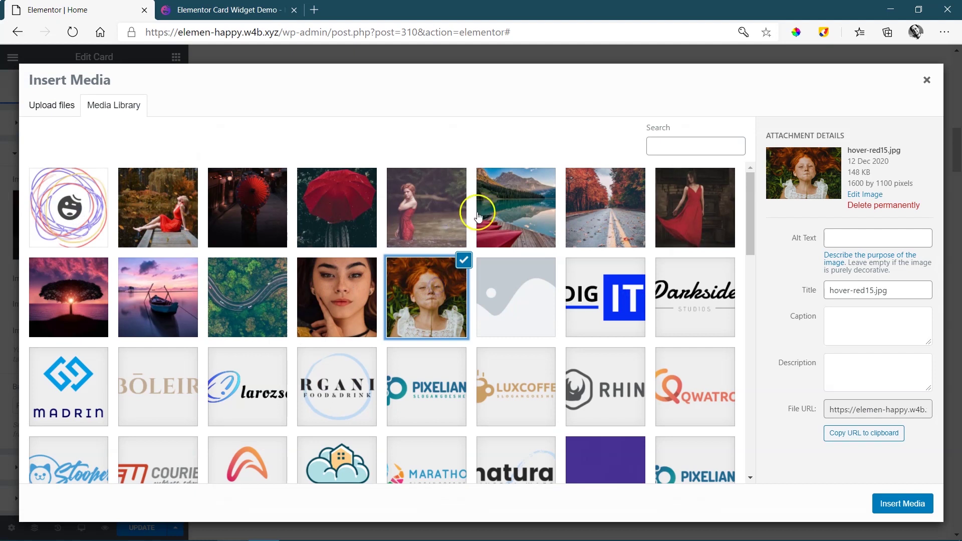
left_click(701, 204)
left_click(921, 506)
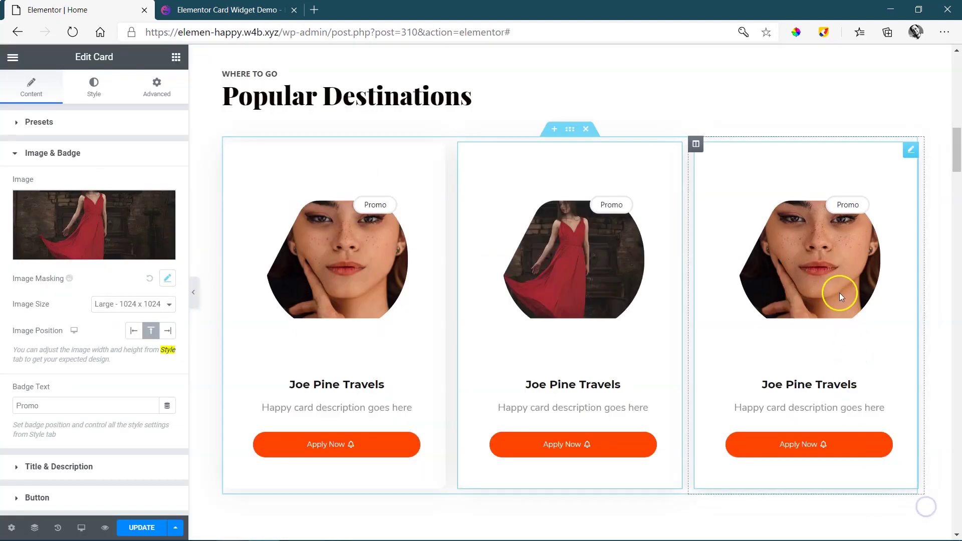
Replace the third card's image with the sunset tree photo hover-red10.jpg from the media library and deselect the card.
left_click(840, 291)
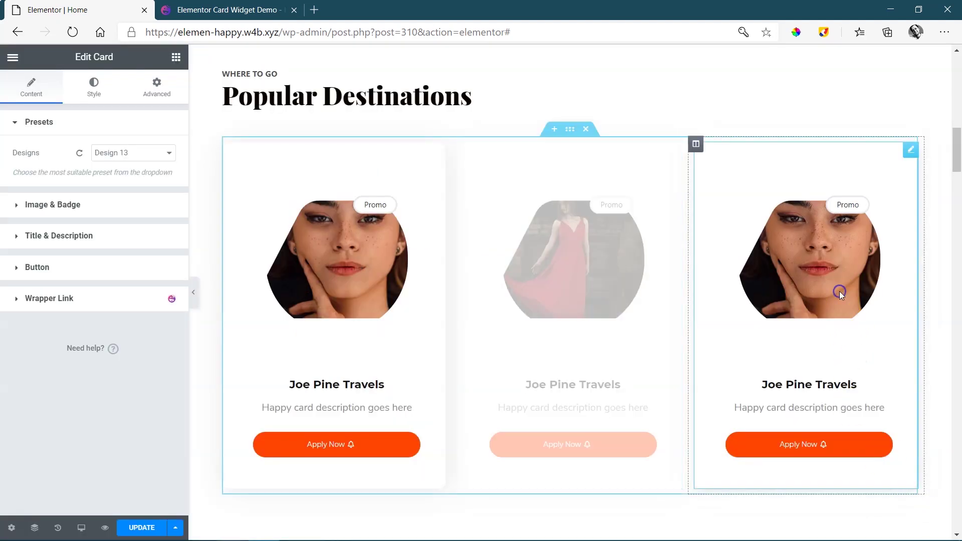
left_click(55, 205)
left_click(62, 210)
left_click(65, 288)
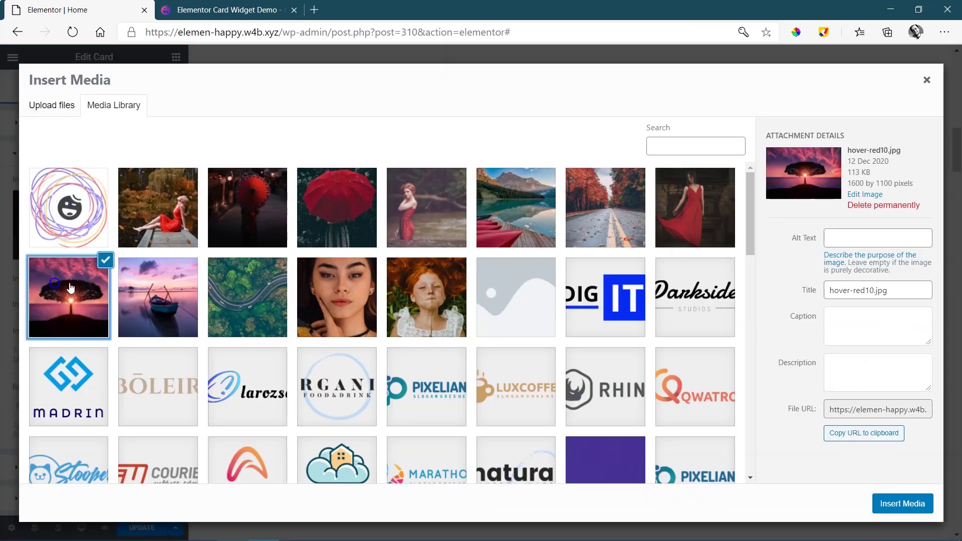
left_click(901, 505)
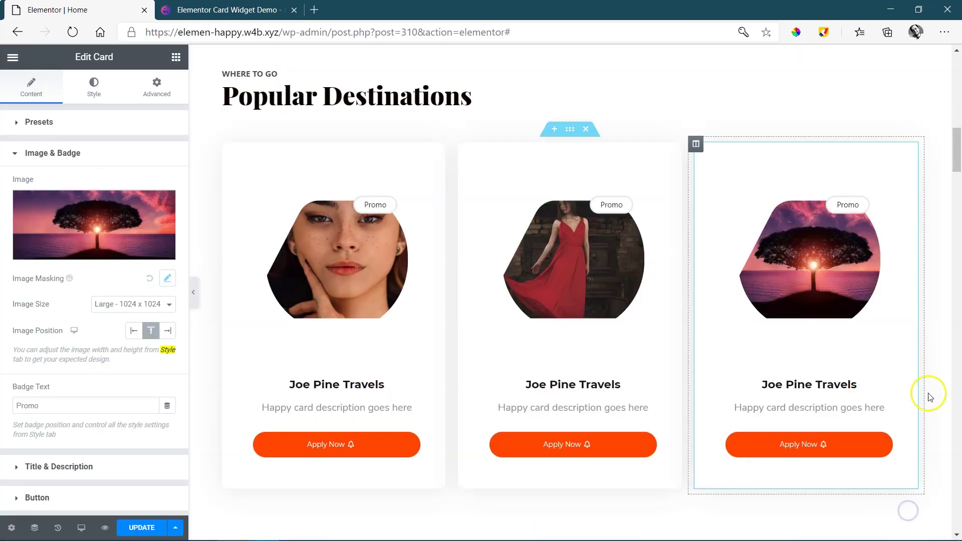
left_click(938, 321)
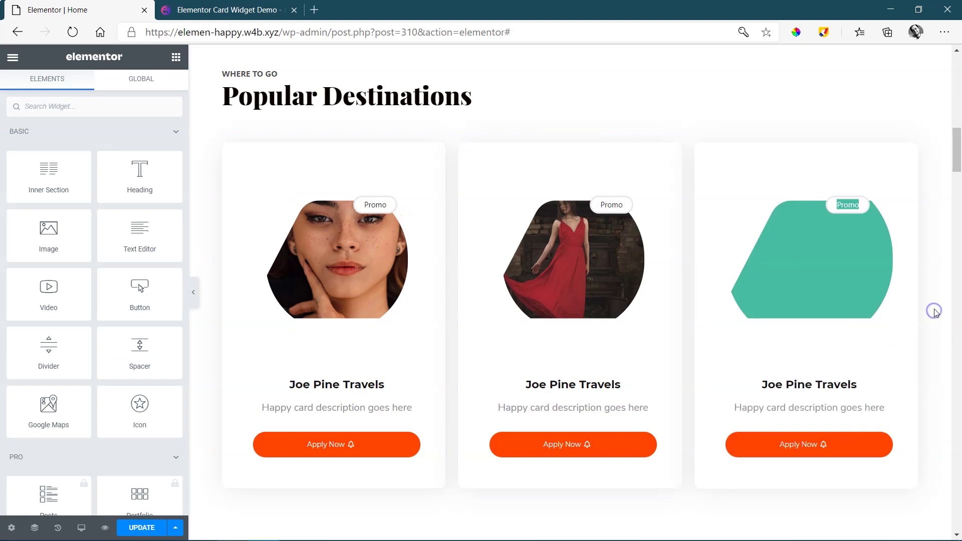
left_click(857, 344)
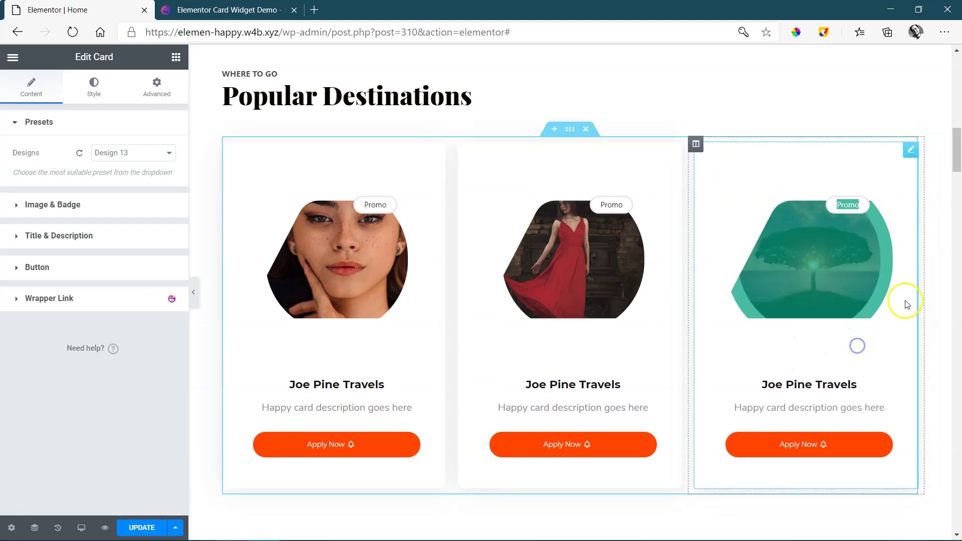
left_click(933, 263)
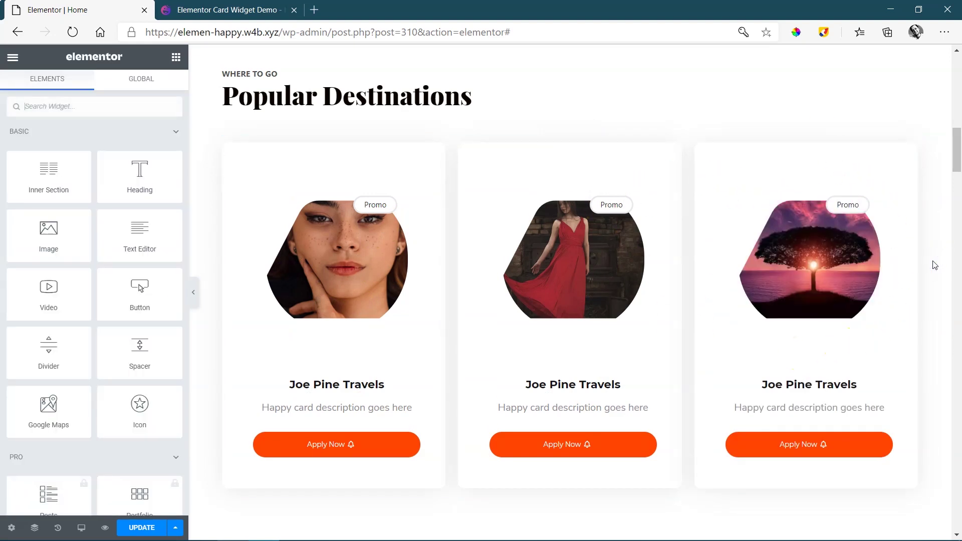
Switch to the Happy Addons Card widget demo page and go back through its sample designs to Design 2.
left_click(479, 11)
left_click(302, 11)
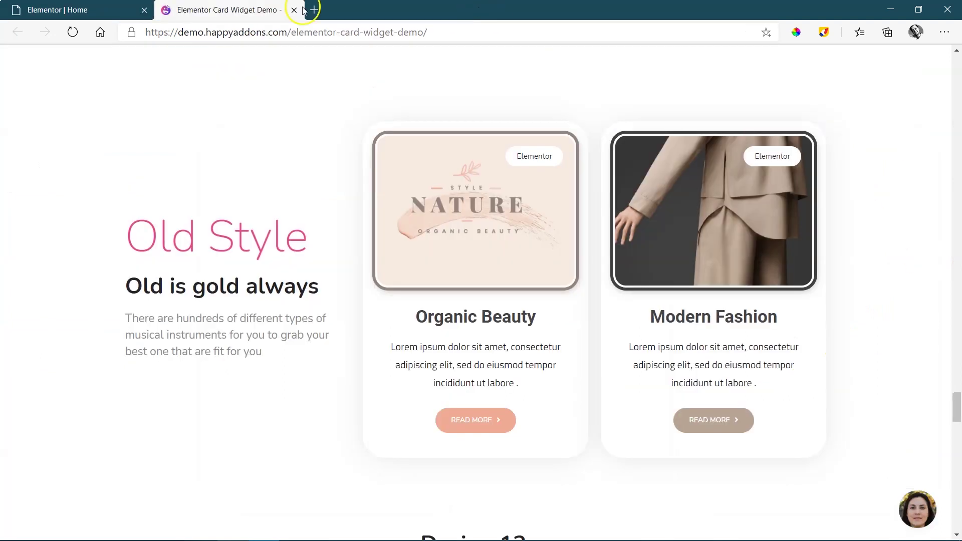
left_click_drag(956, 402, 958, 120)
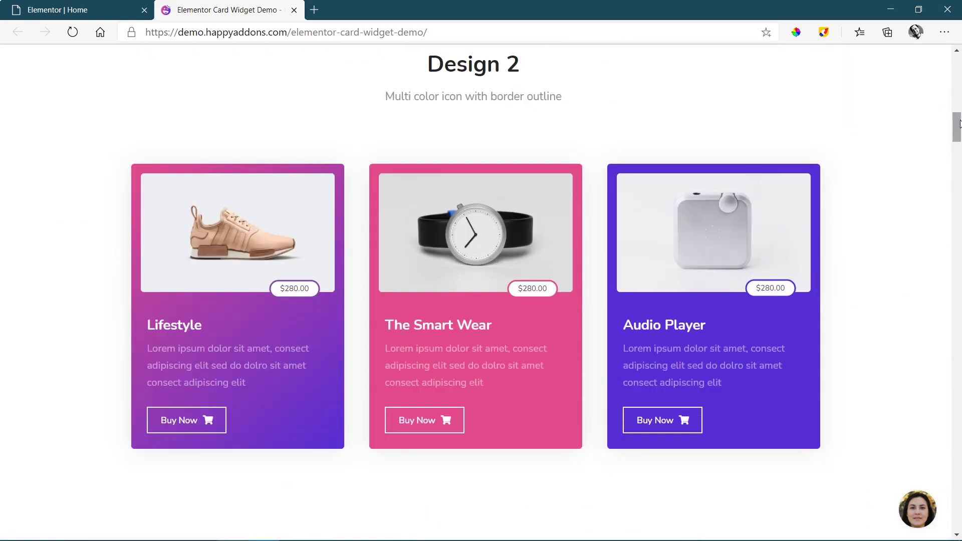